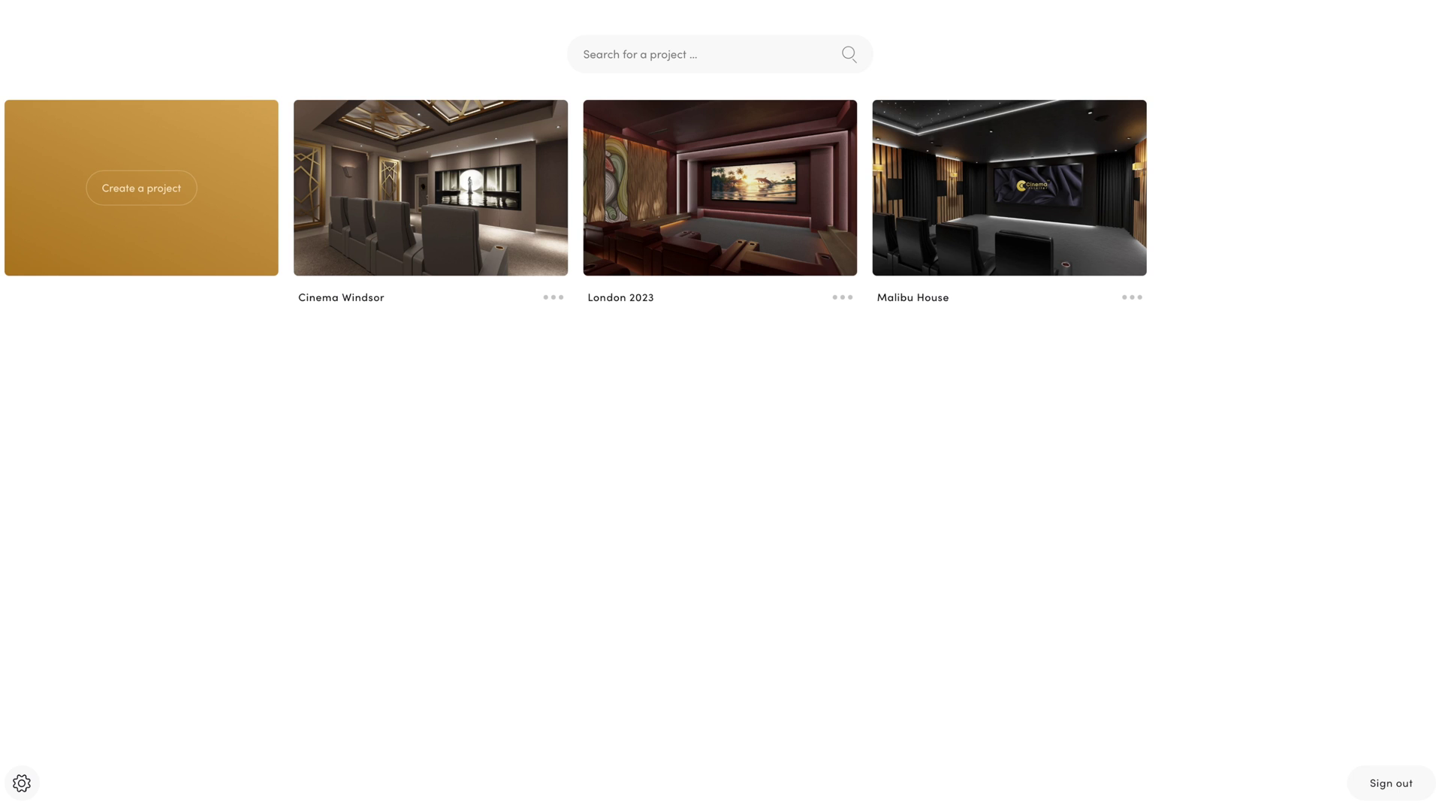
# Preview the Cinema Windsor PDF, scroll through its seats, room design and audio pages, and return to the cover
pyautogui.click(554, 298)
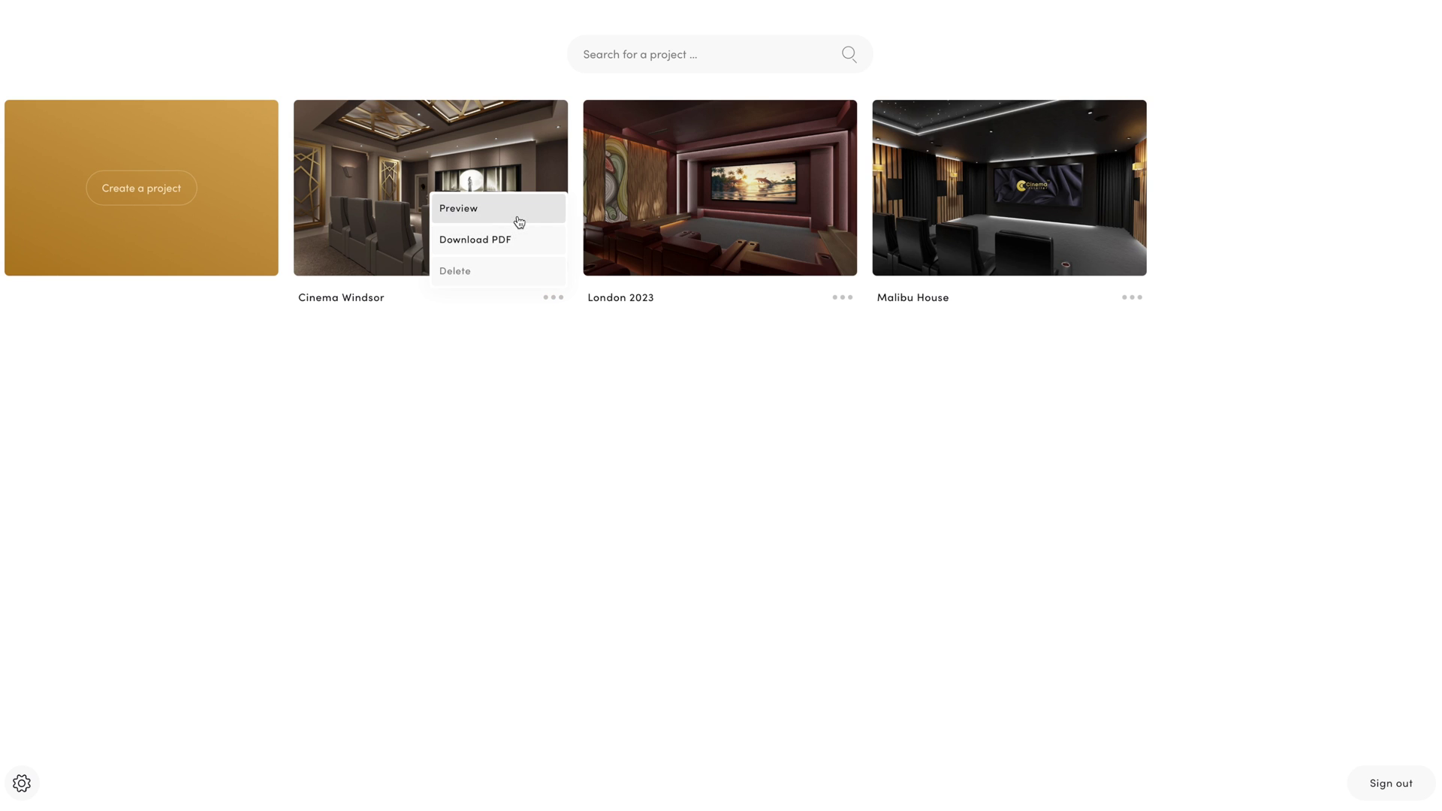
pyautogui.click(521, 213)
pyautogui.scroll(-10, 990, 457)
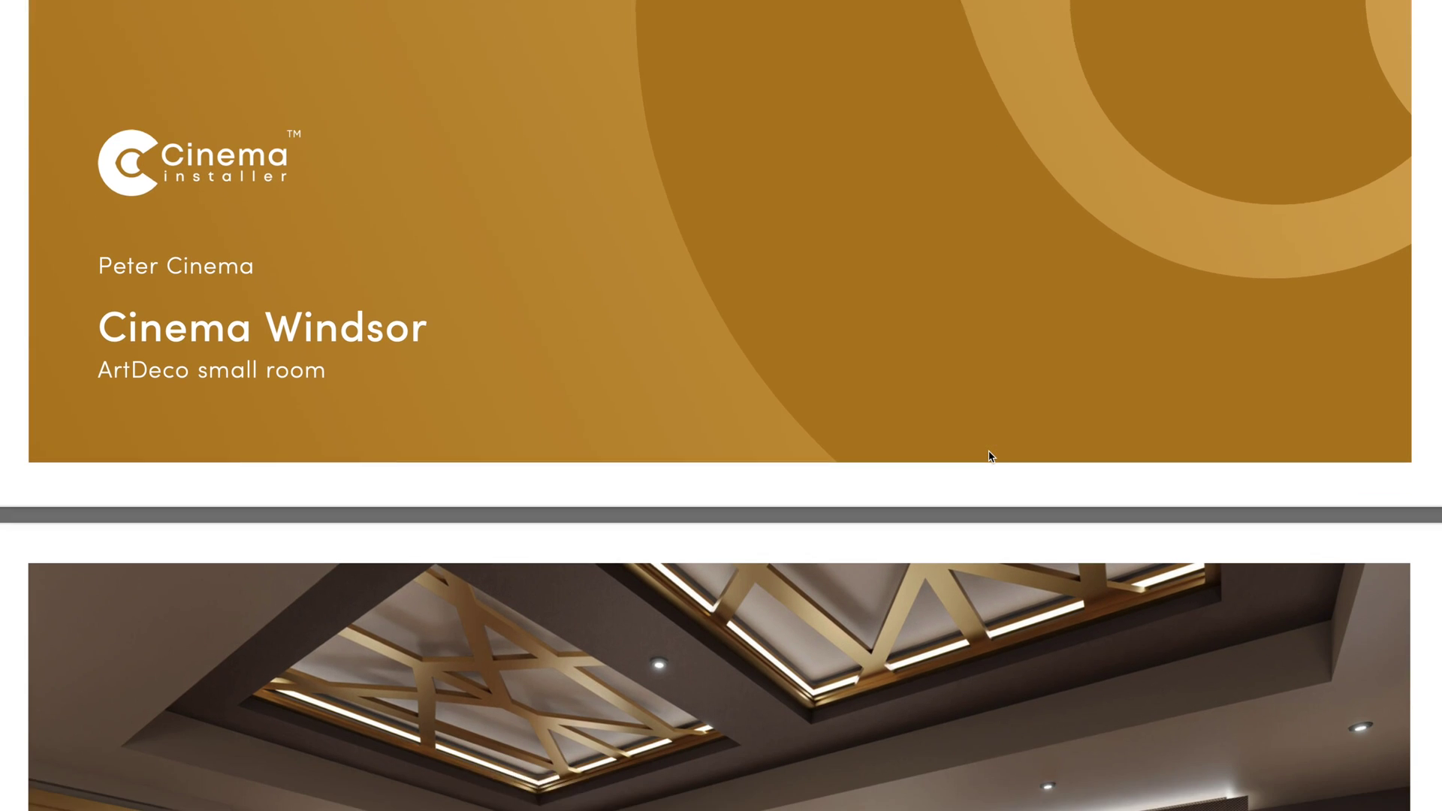
pyautogui.scroll(-15, 990, 458)
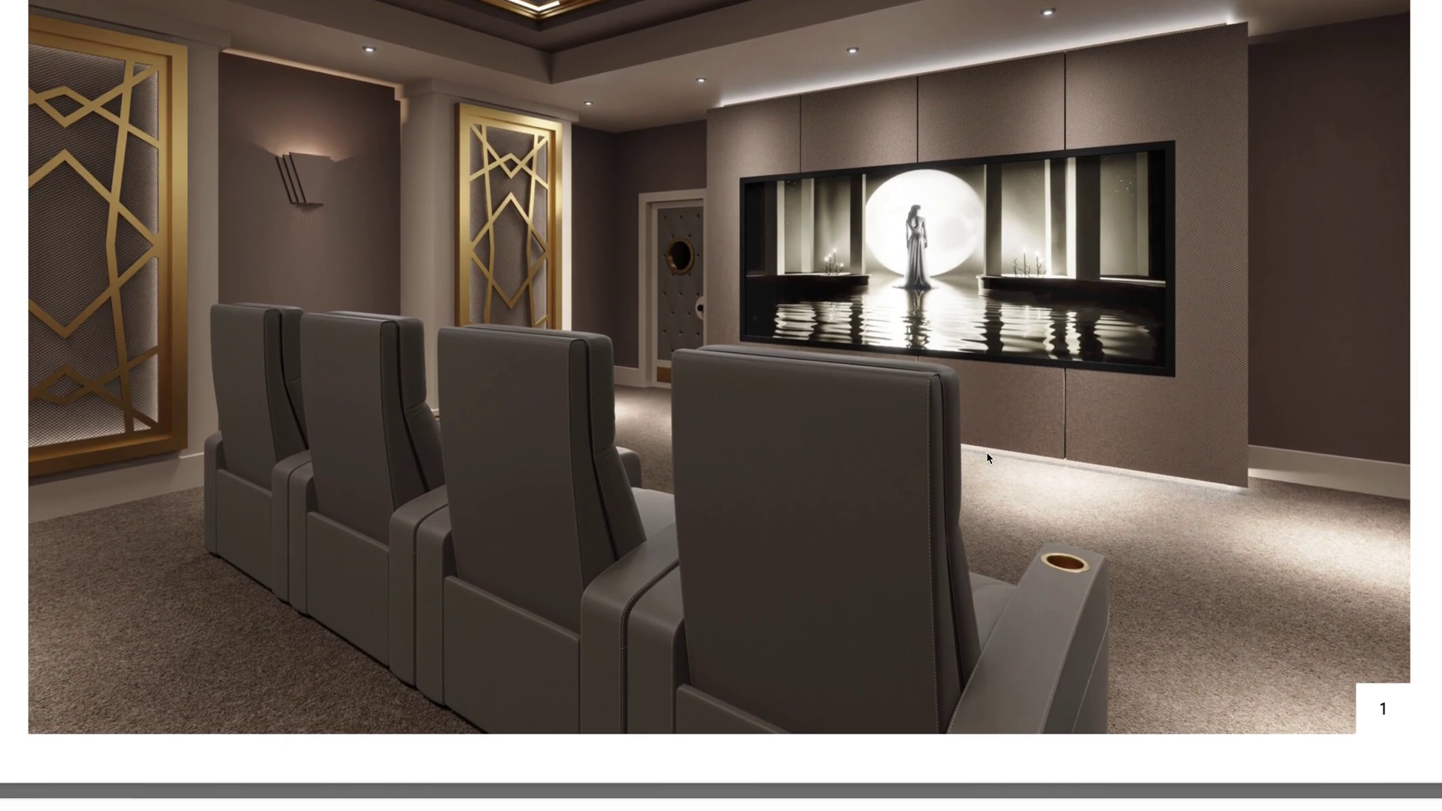
pyautogui.scroll(-6, 990, 458)
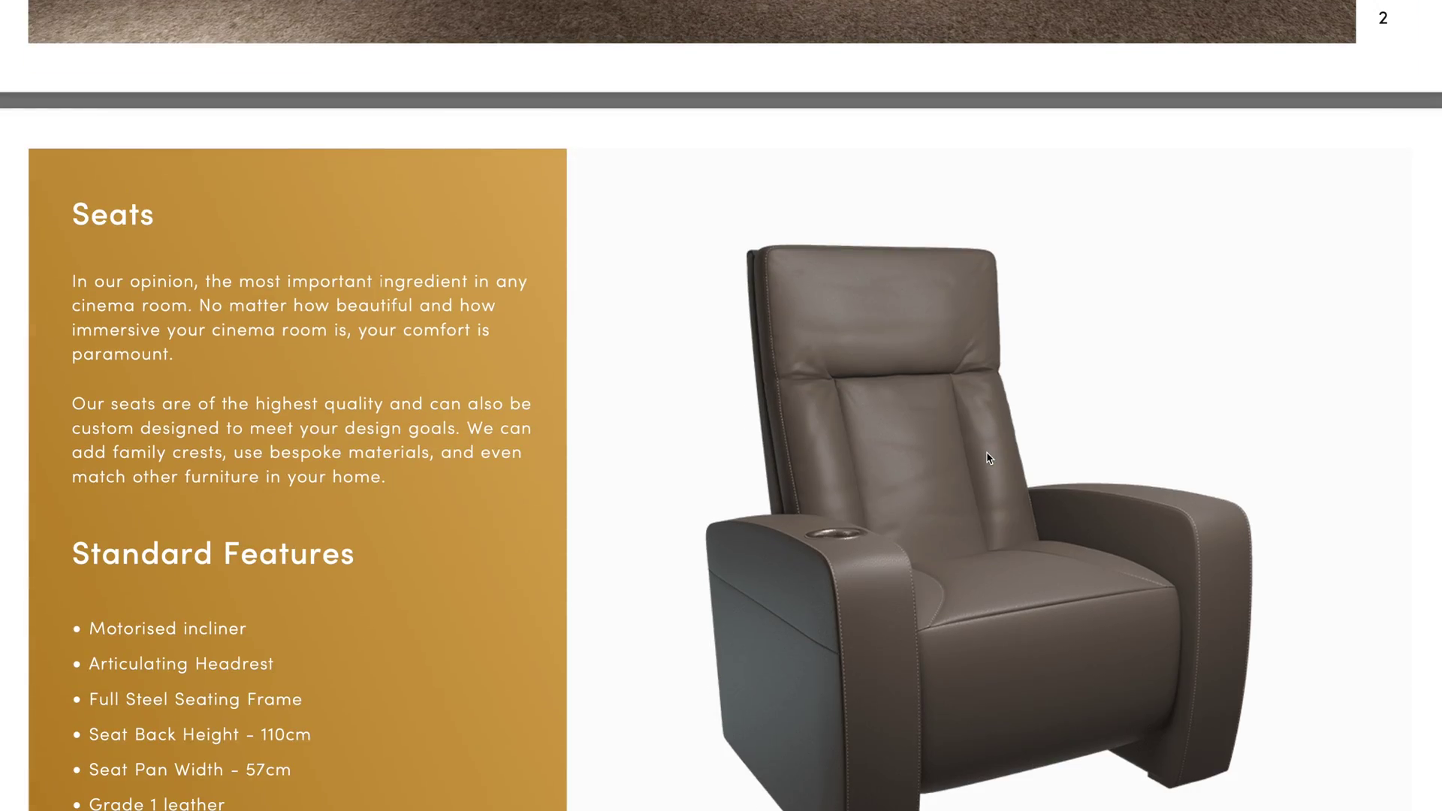
pyautogui.scroll(-15, 989, 458)
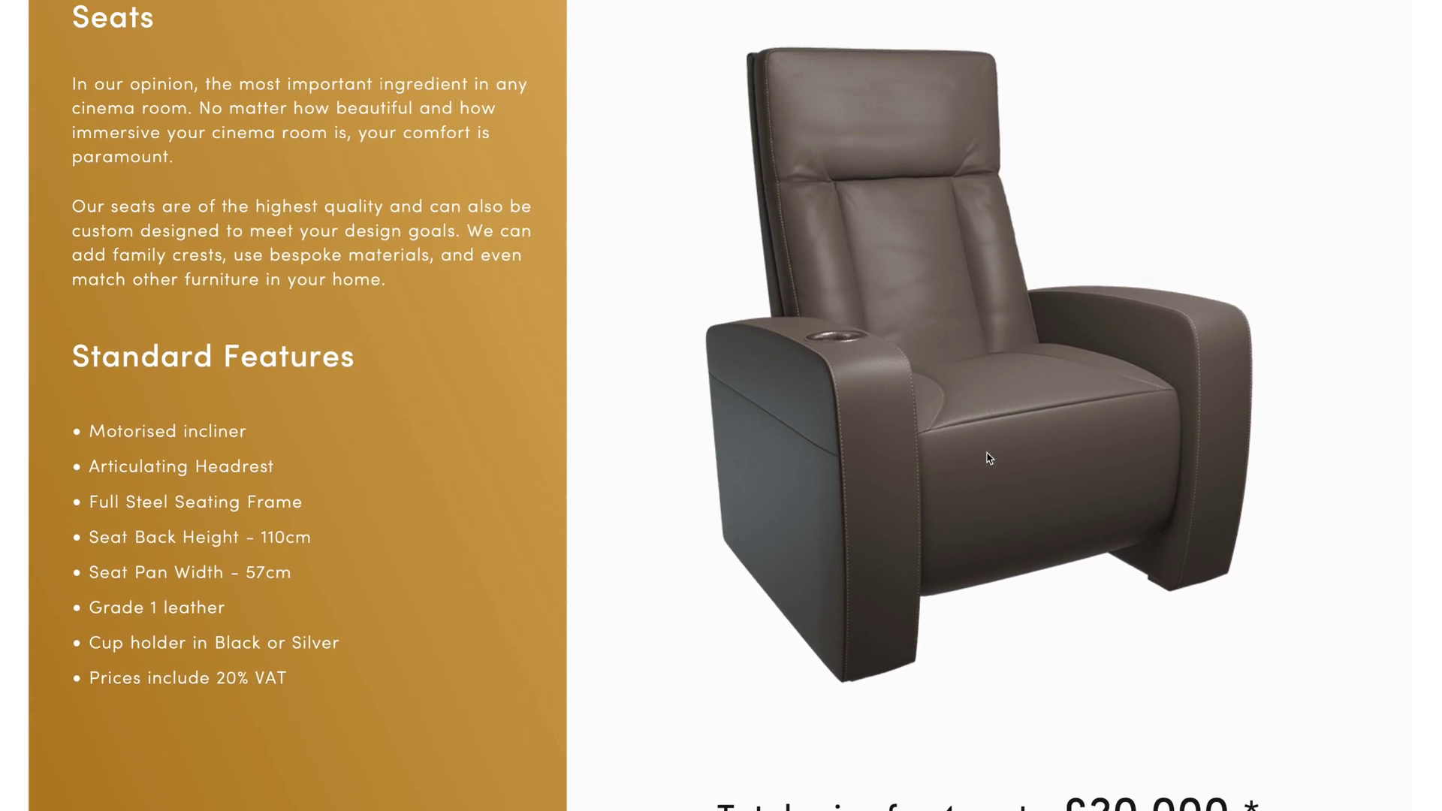
pyautogui.scroll(-10, 989, 457)
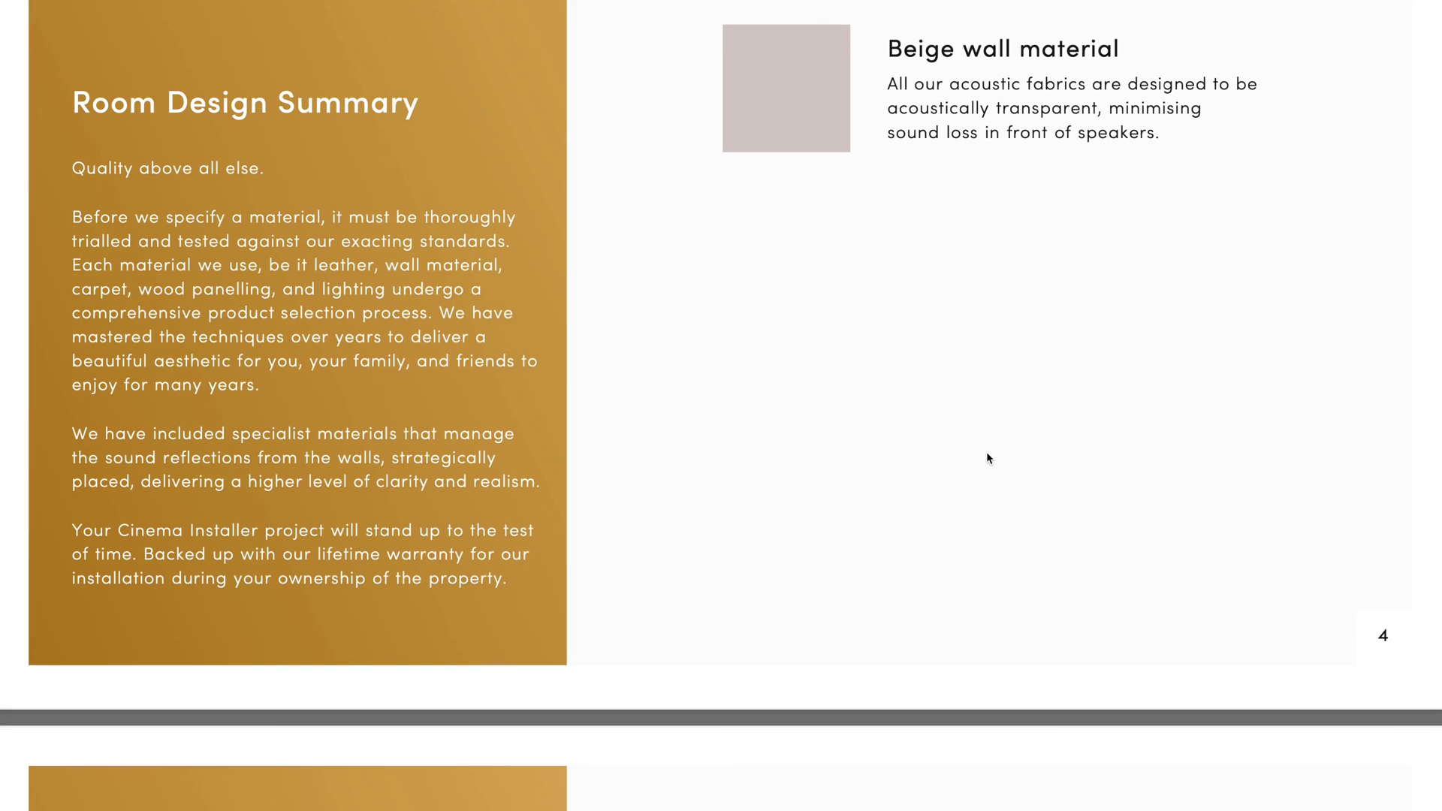
pyautogui.scroll(-2, 989, 458)
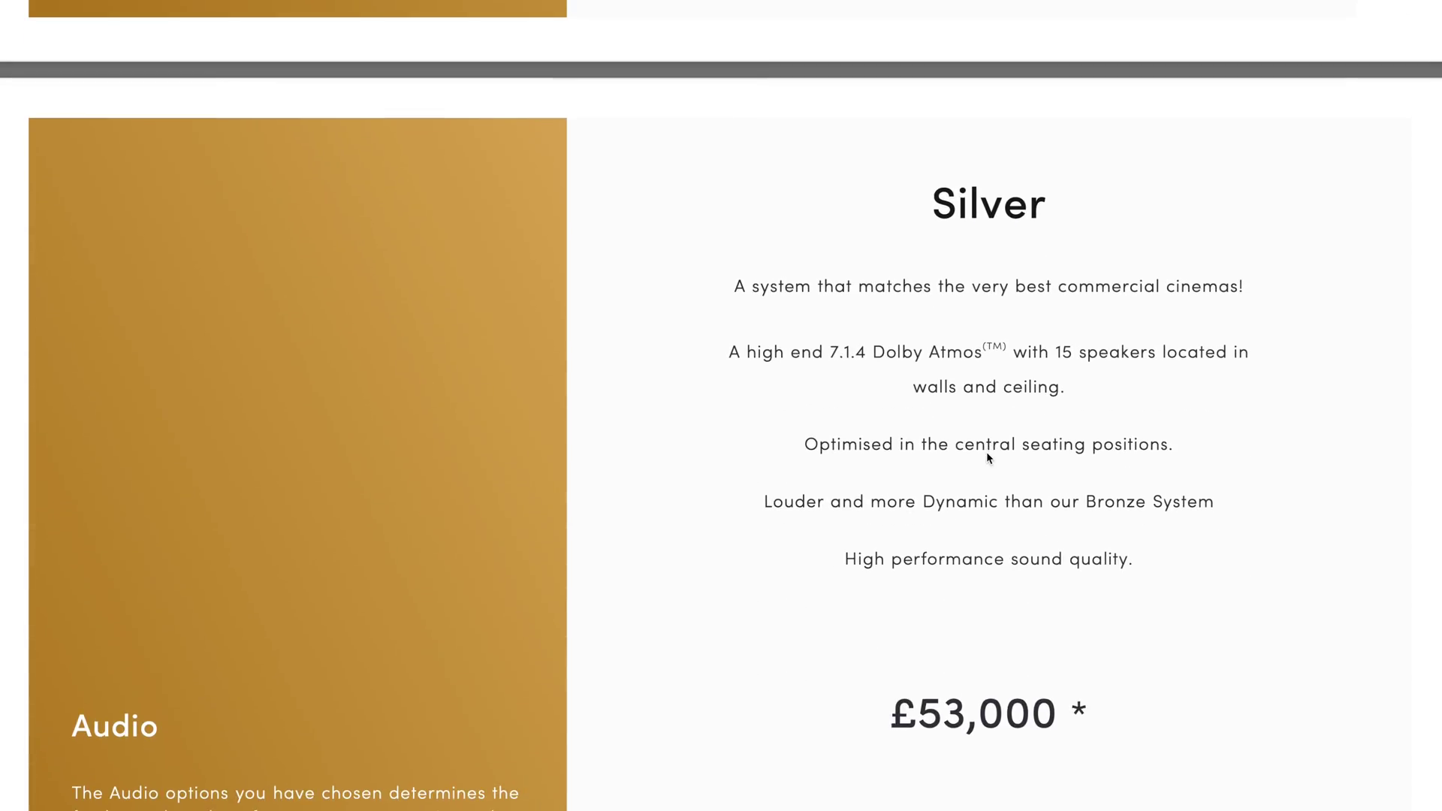
pyautogui.scroll(13, 989, 457)
pyautogui.scroll(15, 989, 457)
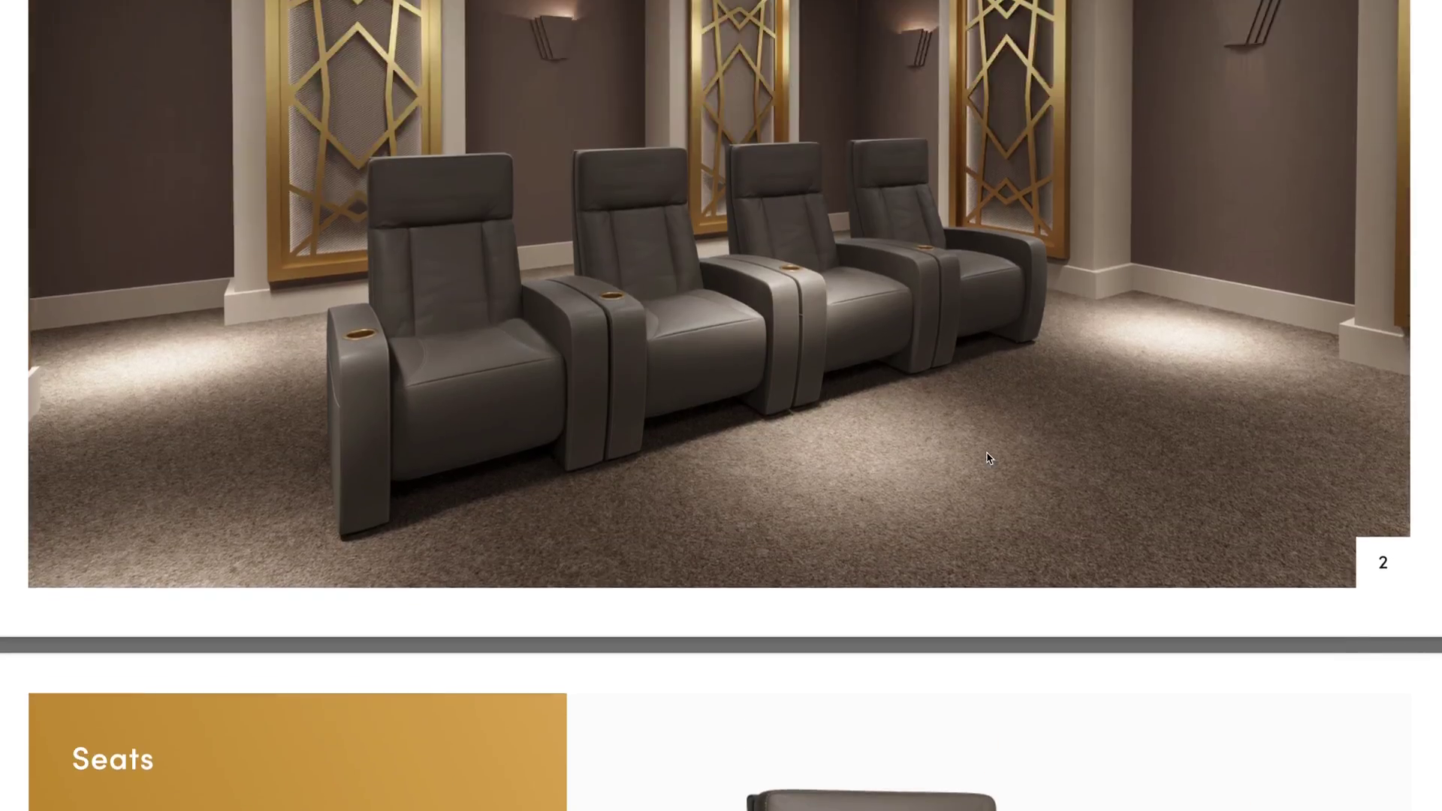
pyautogui.scroll(8, 989, 457)
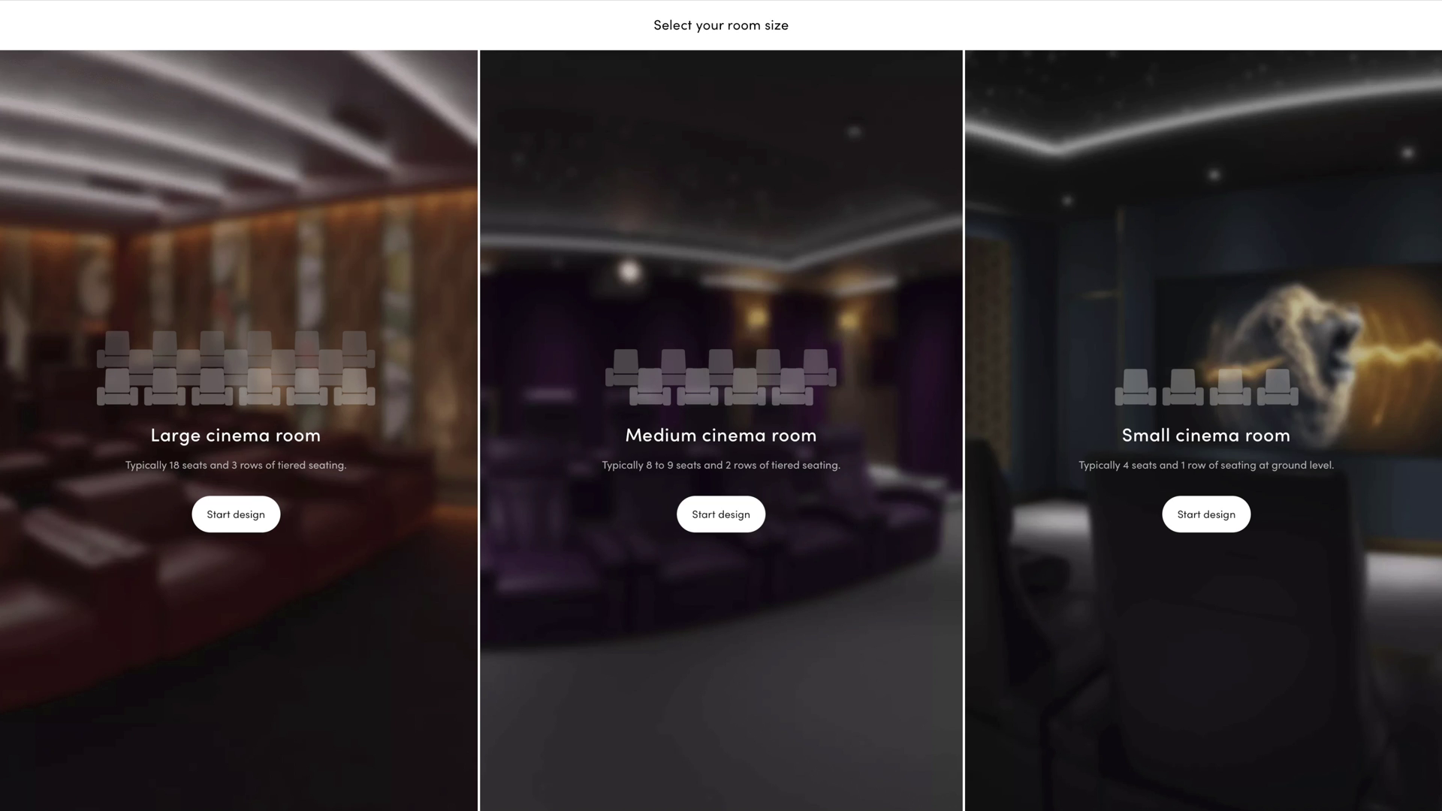
# Start a Medium cinema room design to open the Classic design 3D room
pyautogui.click(748, 538)
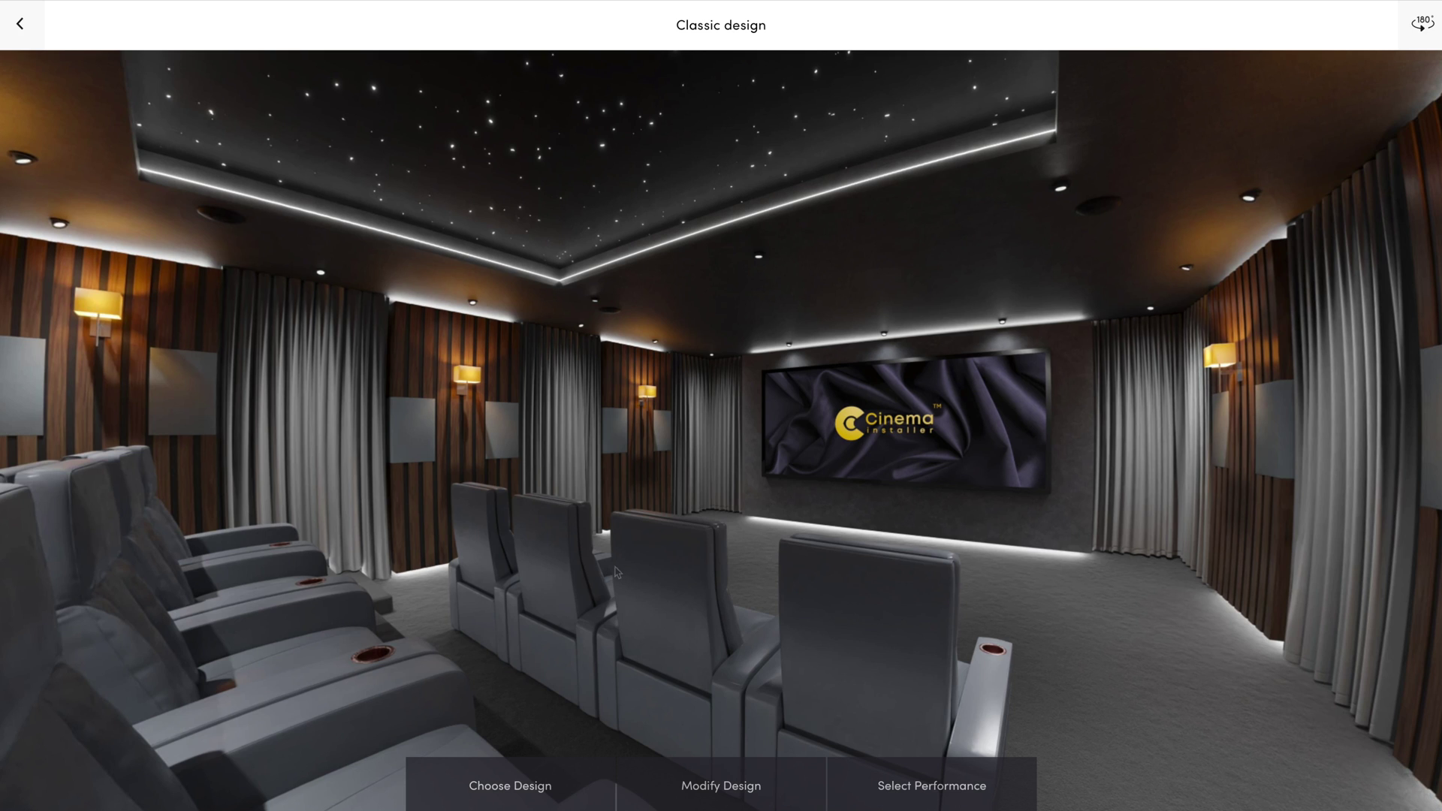
pyautogui.click(518, 785)
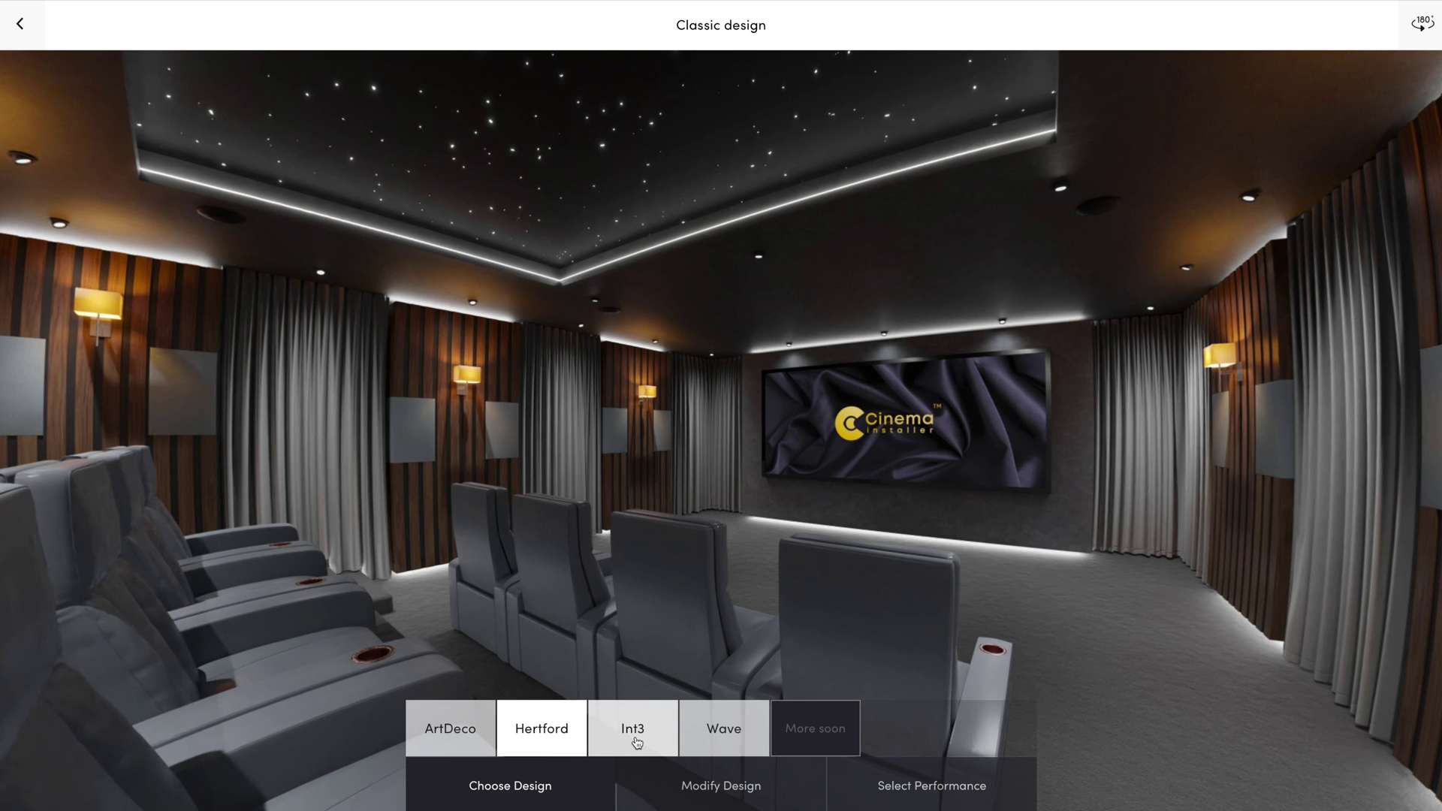
pyautogui.click(636, 742)
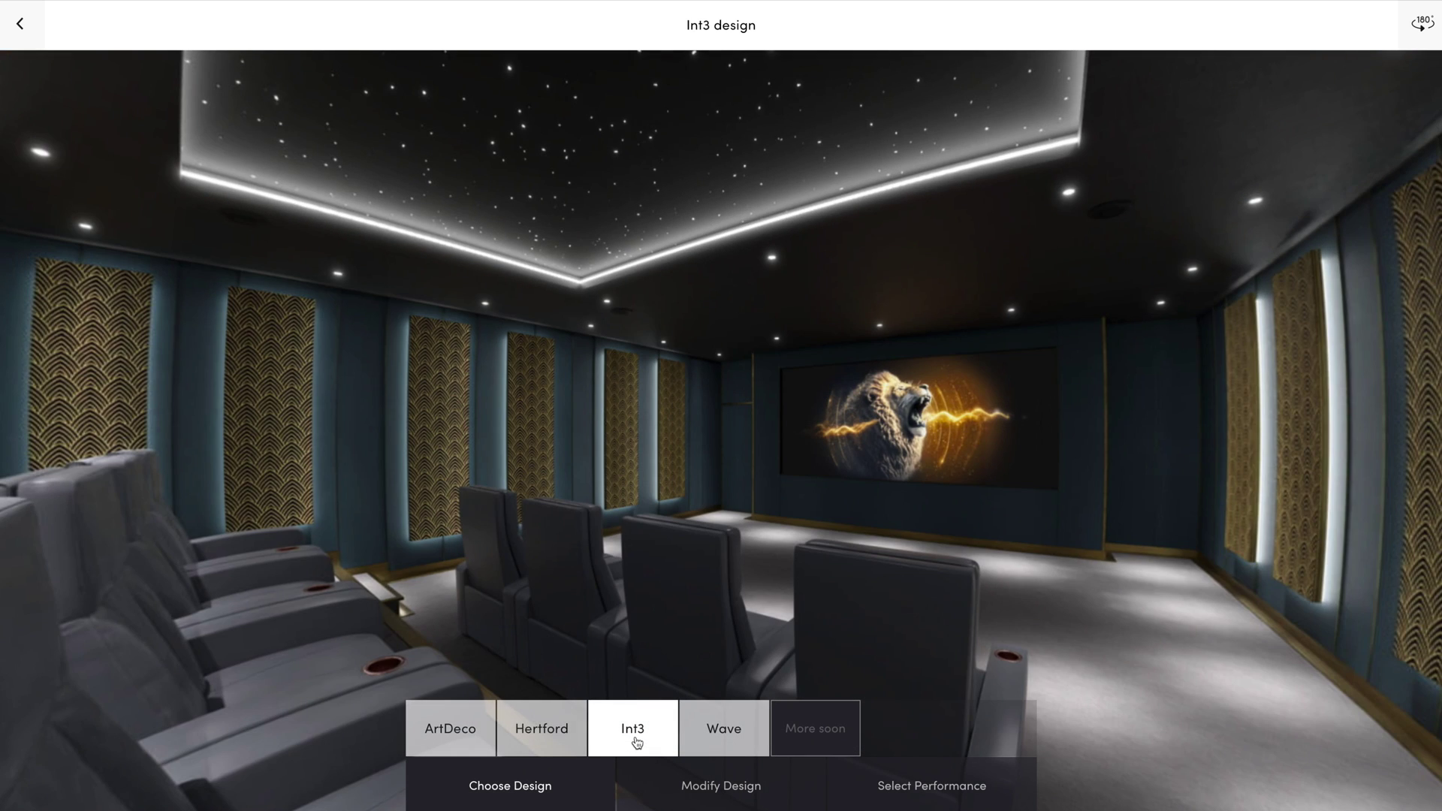
pyautogui.click(717, 733)
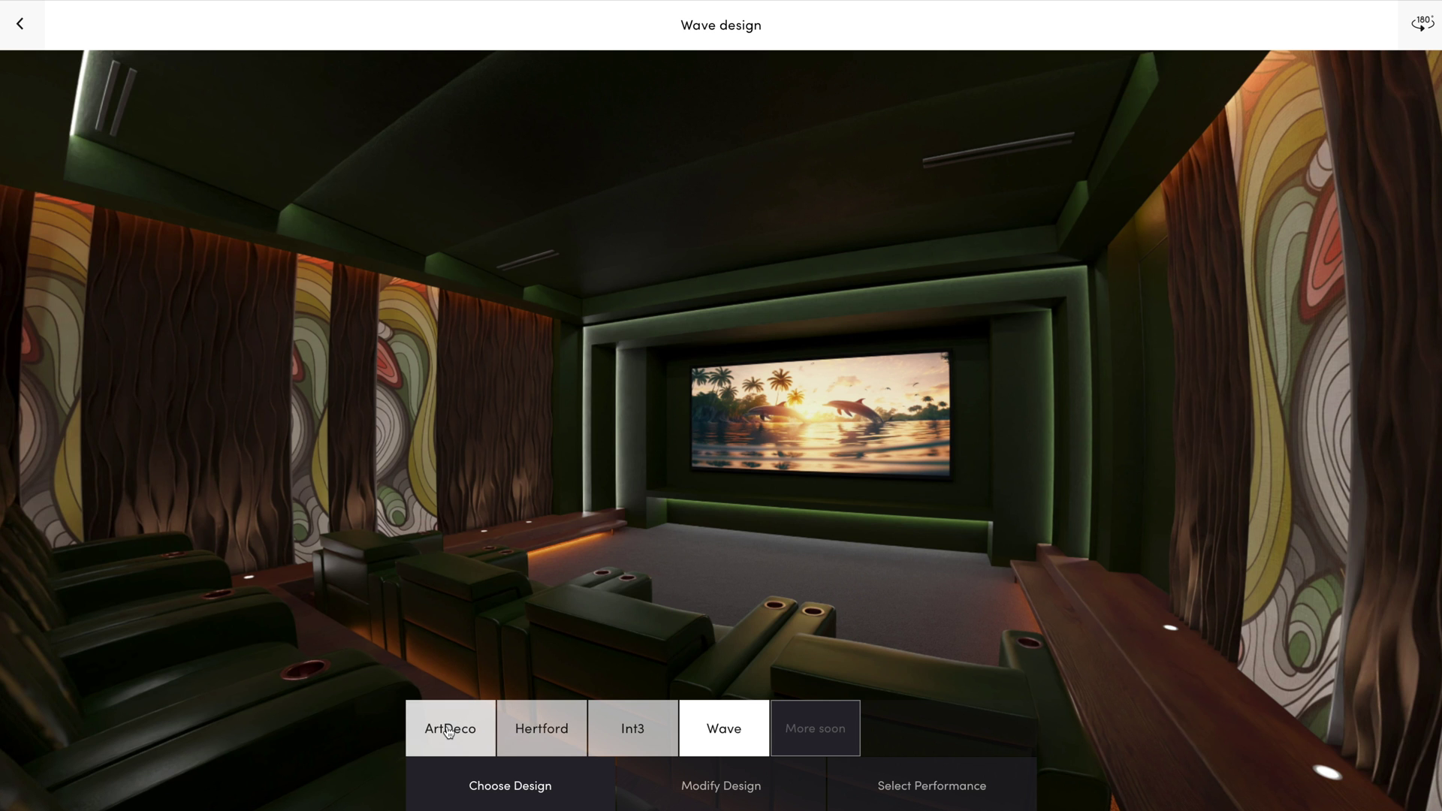
pyautogui.click(449, 734)
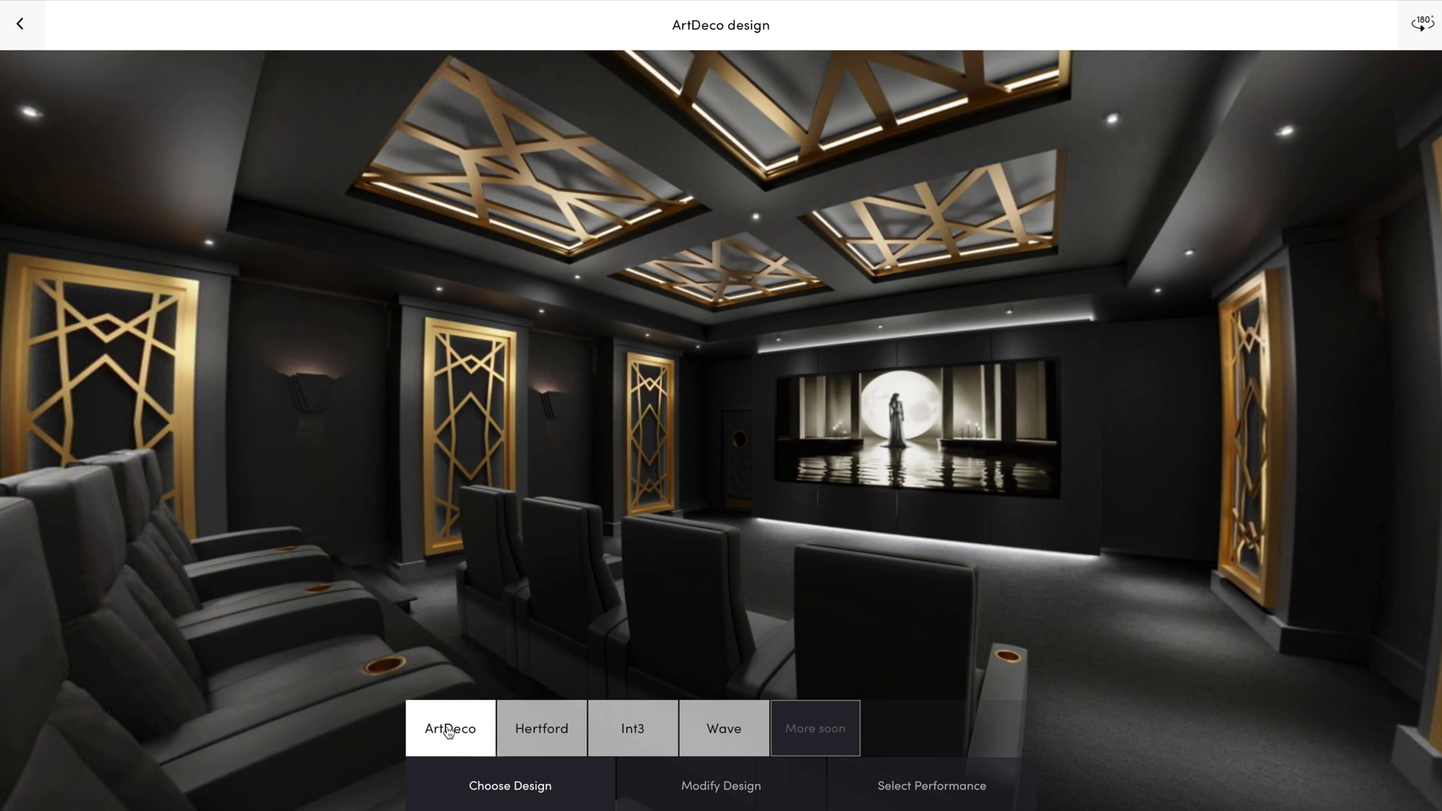
pyautogui.click(547, 727)
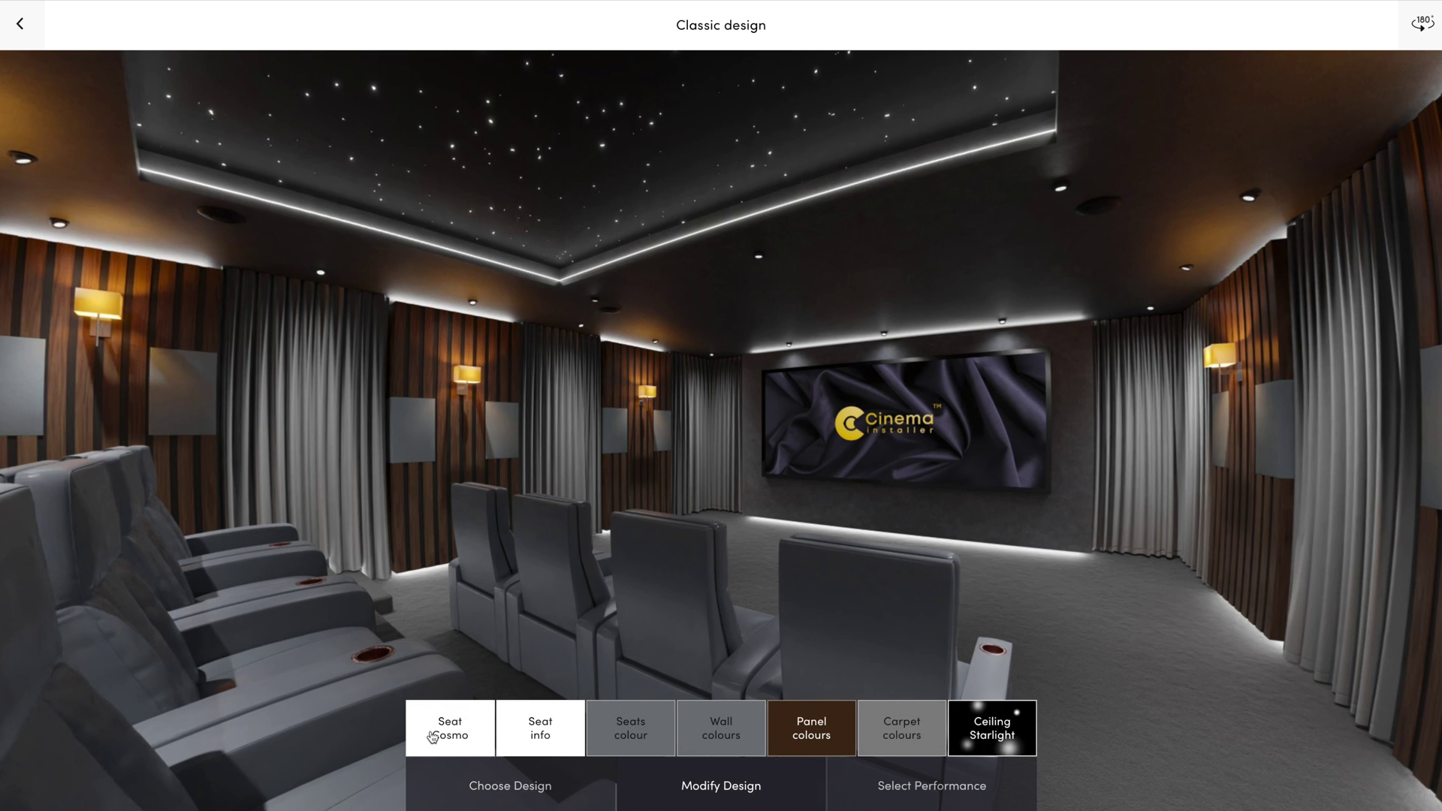
# Switch the seats to the Stockholm model in a dark black colour
pyautogui.click(433, 737)
pyautogui.click(605, 676)
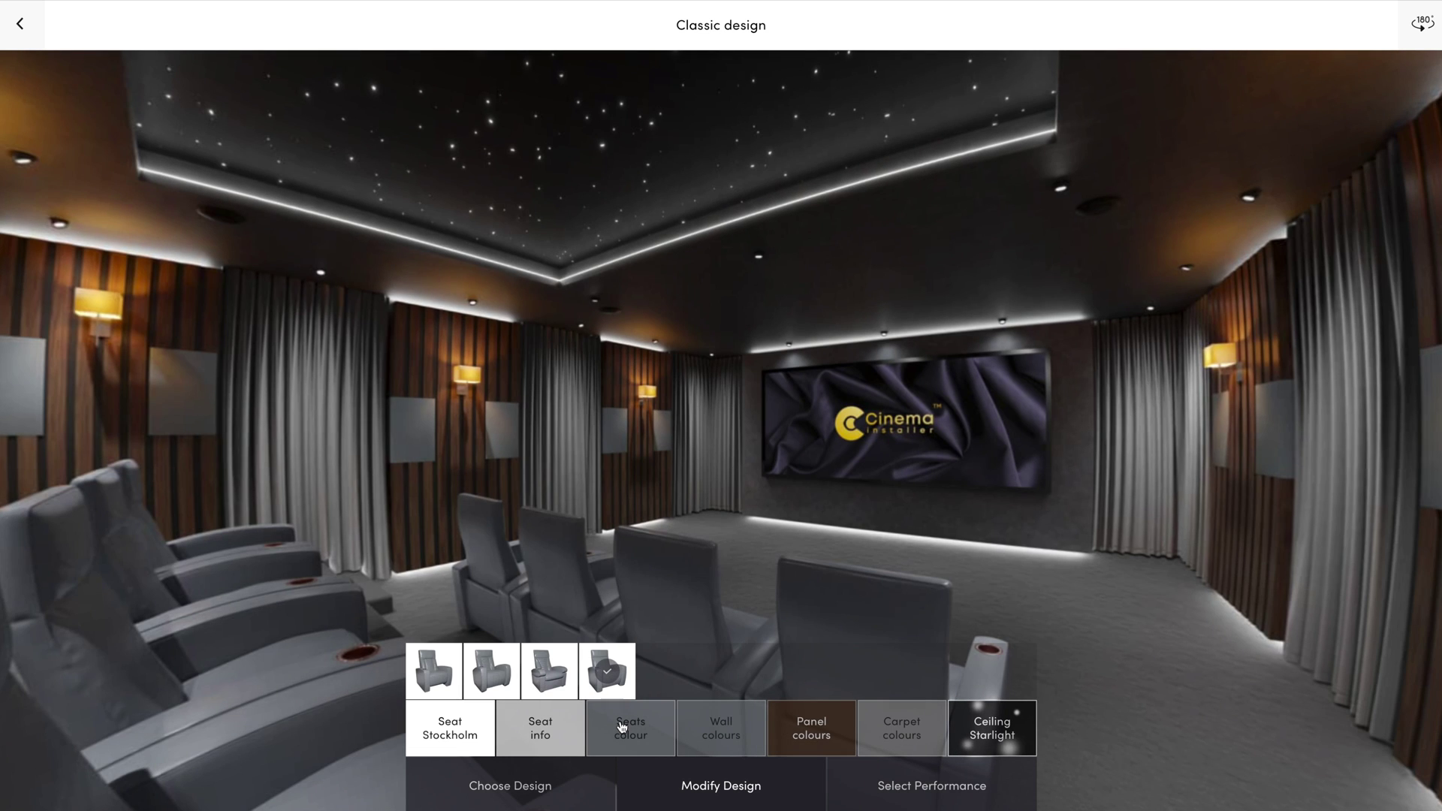
pyautogui.click(622, 727)
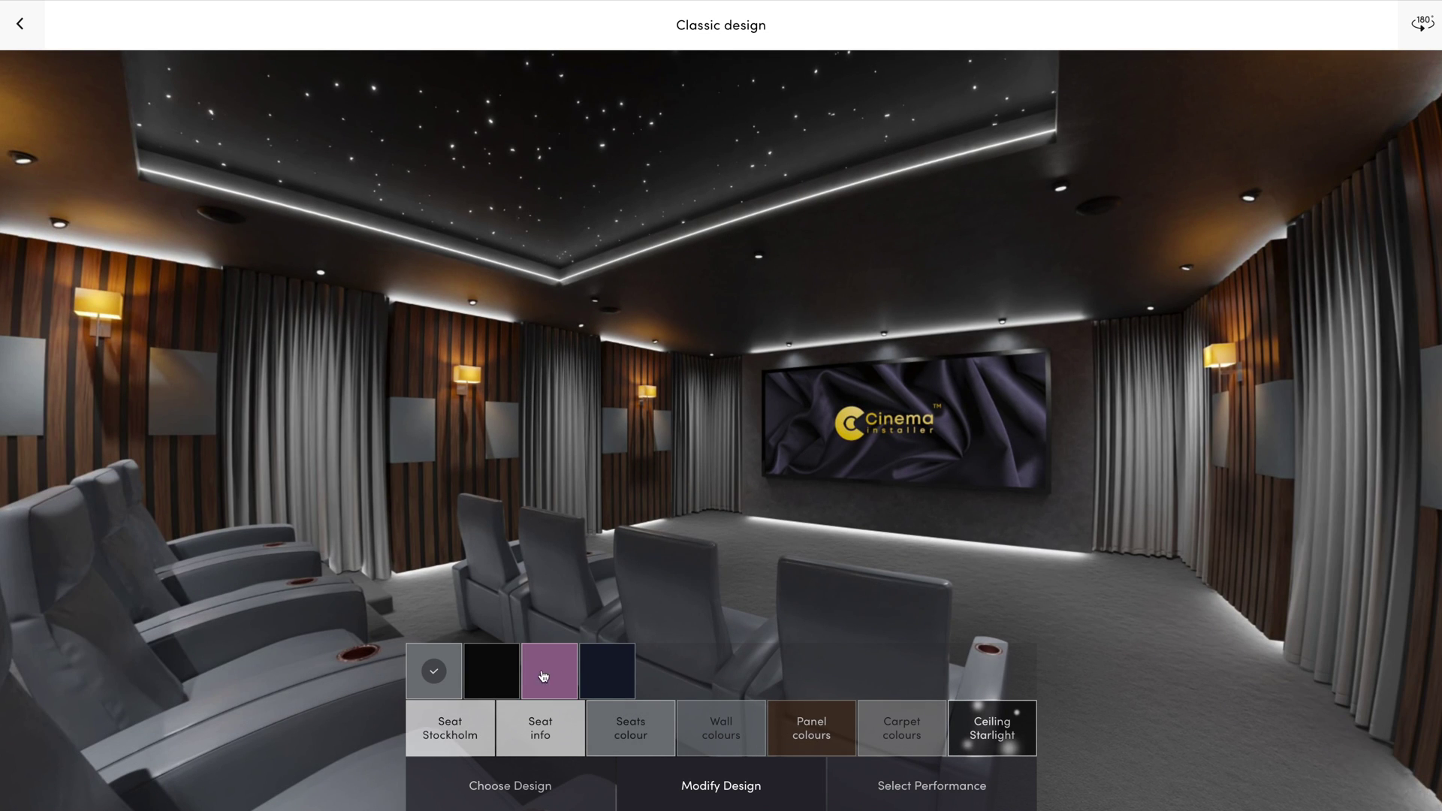
pyautogui.click(491, 685)
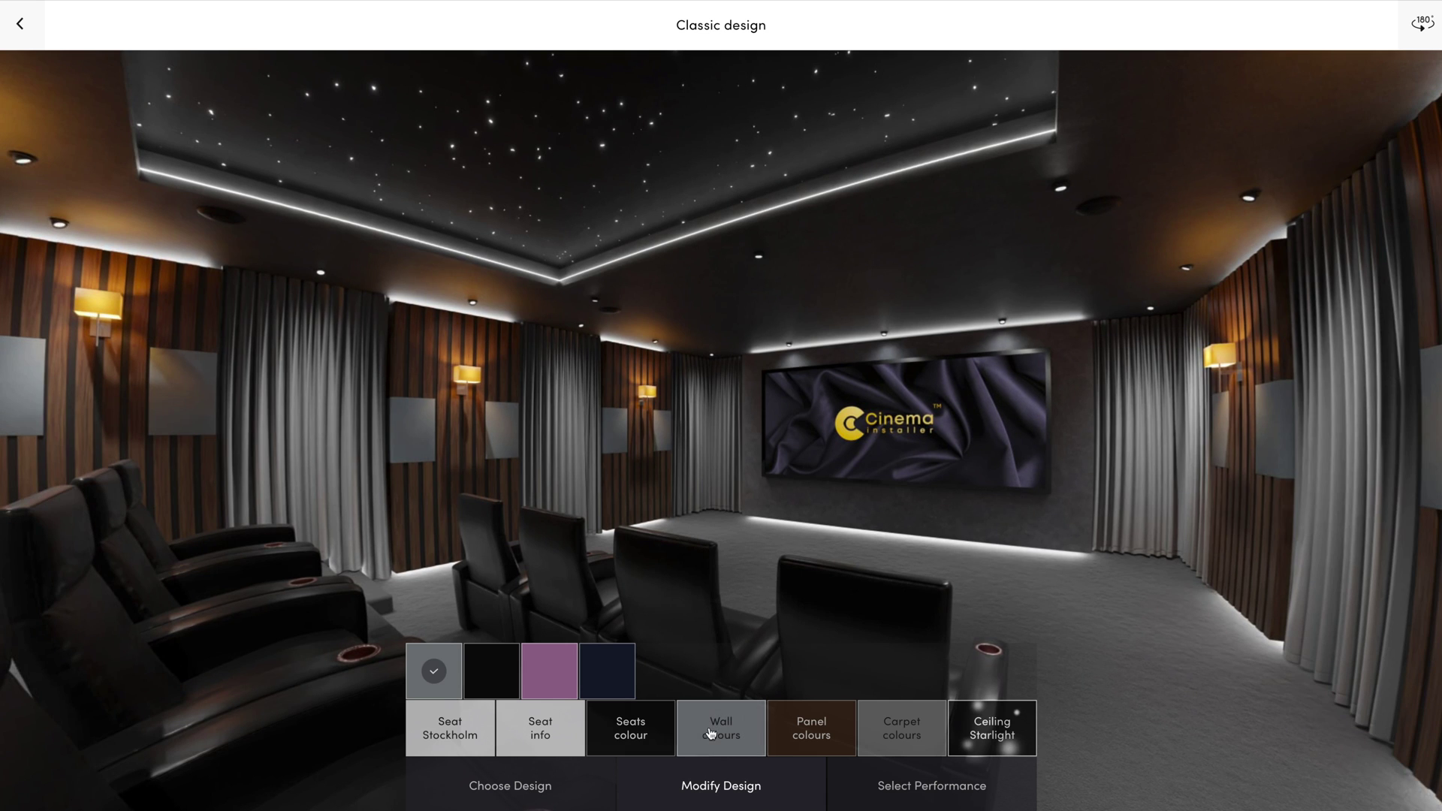
# Make the walls and curtains black and the wall panels light tan wood
pyautogui.click(497, 694)
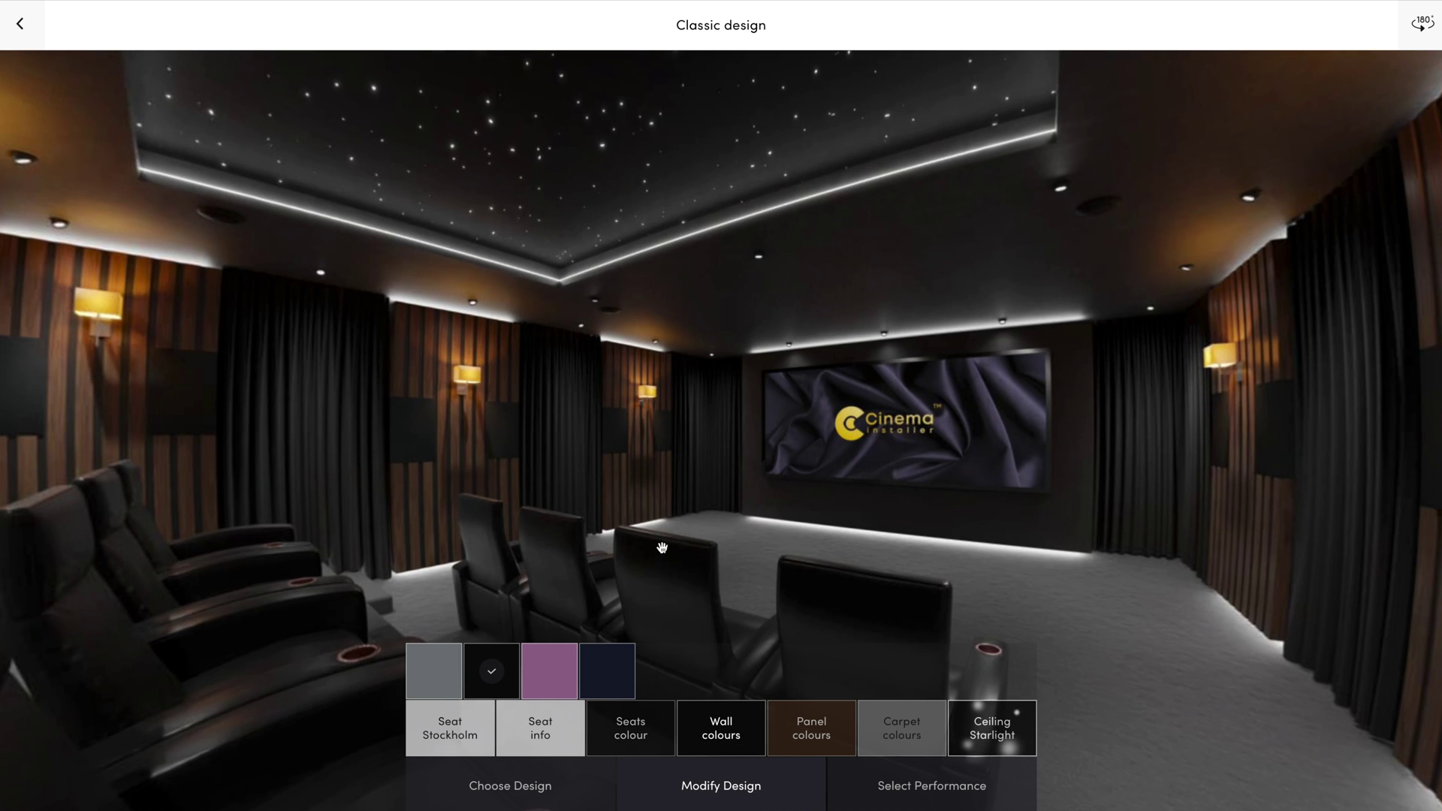
pyautogui.click(828, 749)
pyautogui.click(496, 670)
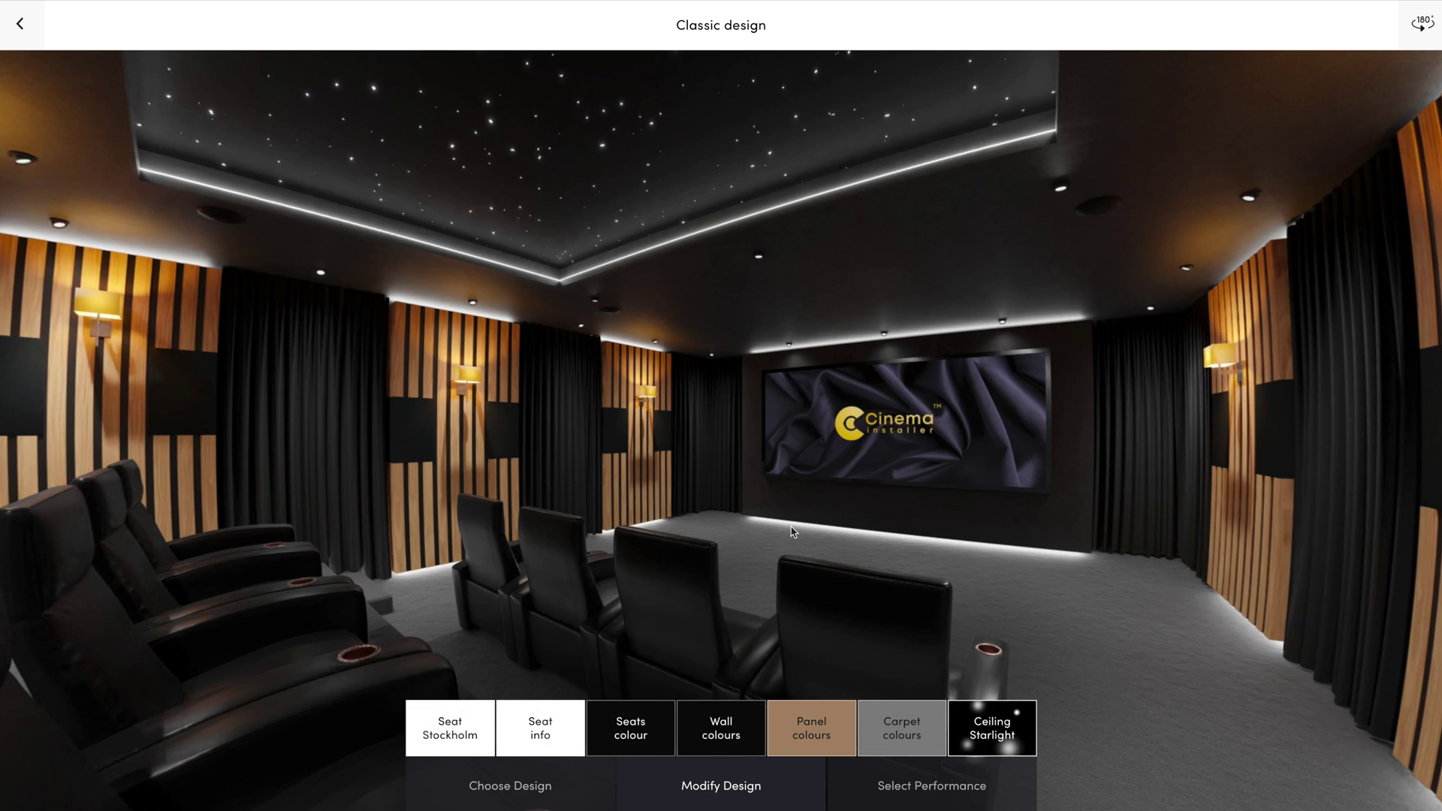
# Rotate the 360° room view toward the right wall and screen, then back to the seats
pyautogui.moveTo(925, 492); pyautogui.dragTo(451, 481)
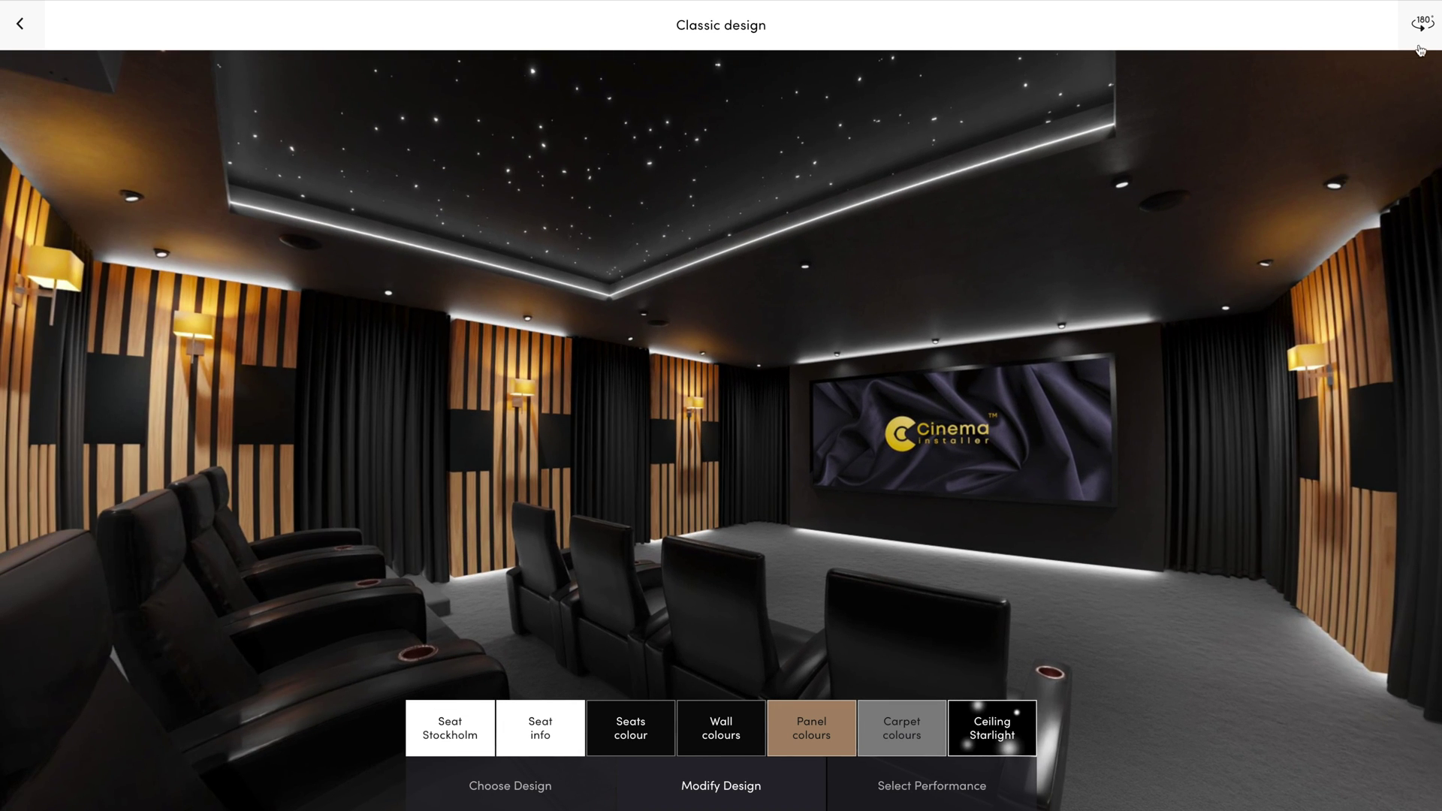
pyautogui.click(1425, 42)
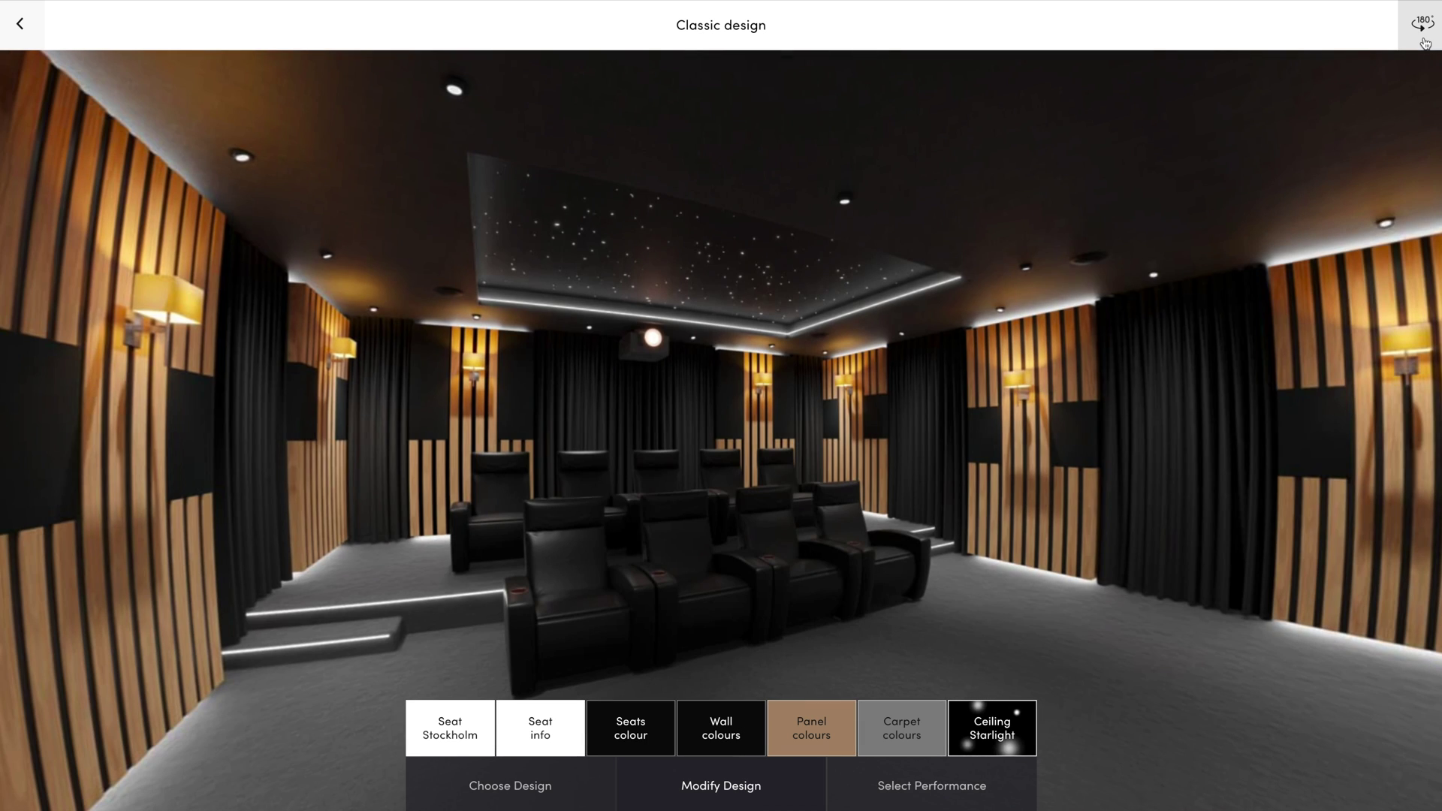
pyautogui.moveTo(920, 448); pyautogui.dragTo(366, 435)
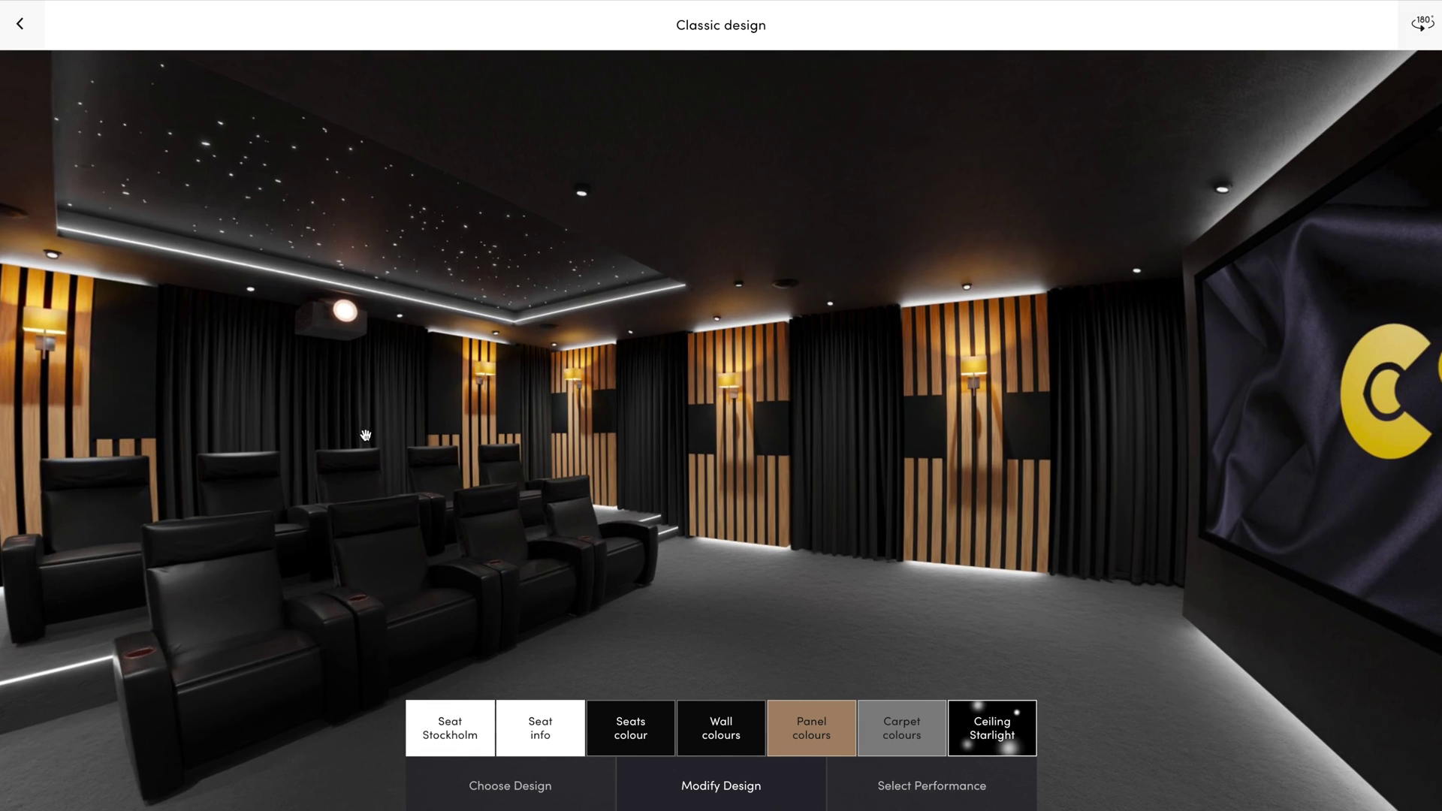
pyautogui.moveTo(1079, 443); pyautogui.dragTo(1061, 450)
pyautogui.moveTo(532, 458); pyautogui.dragTo(888, 435)
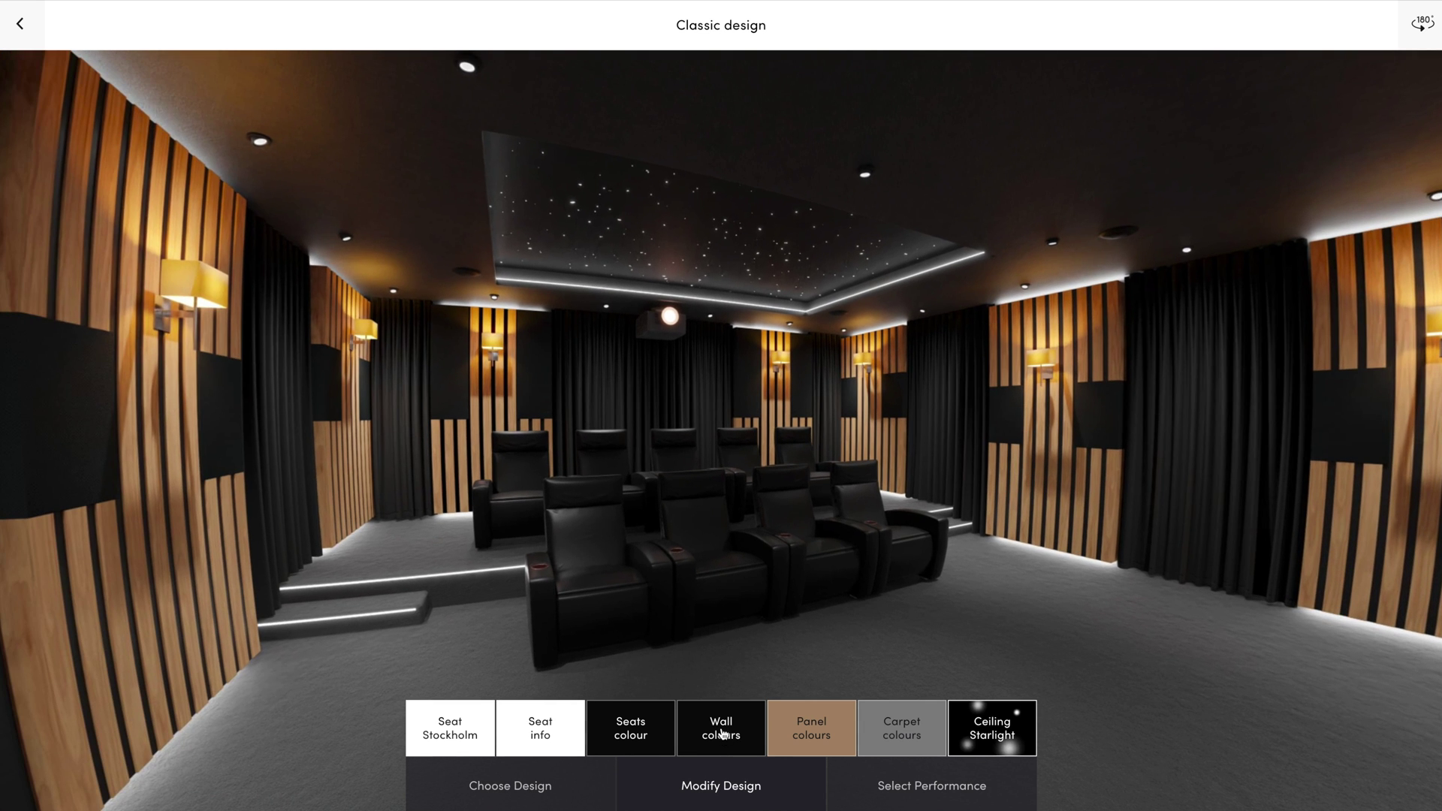
# Make the curtains, wall fabric and seats navy, then proceed to picture quality
pyautogui.click(631, 728)
pyautogui.click(600, 687)
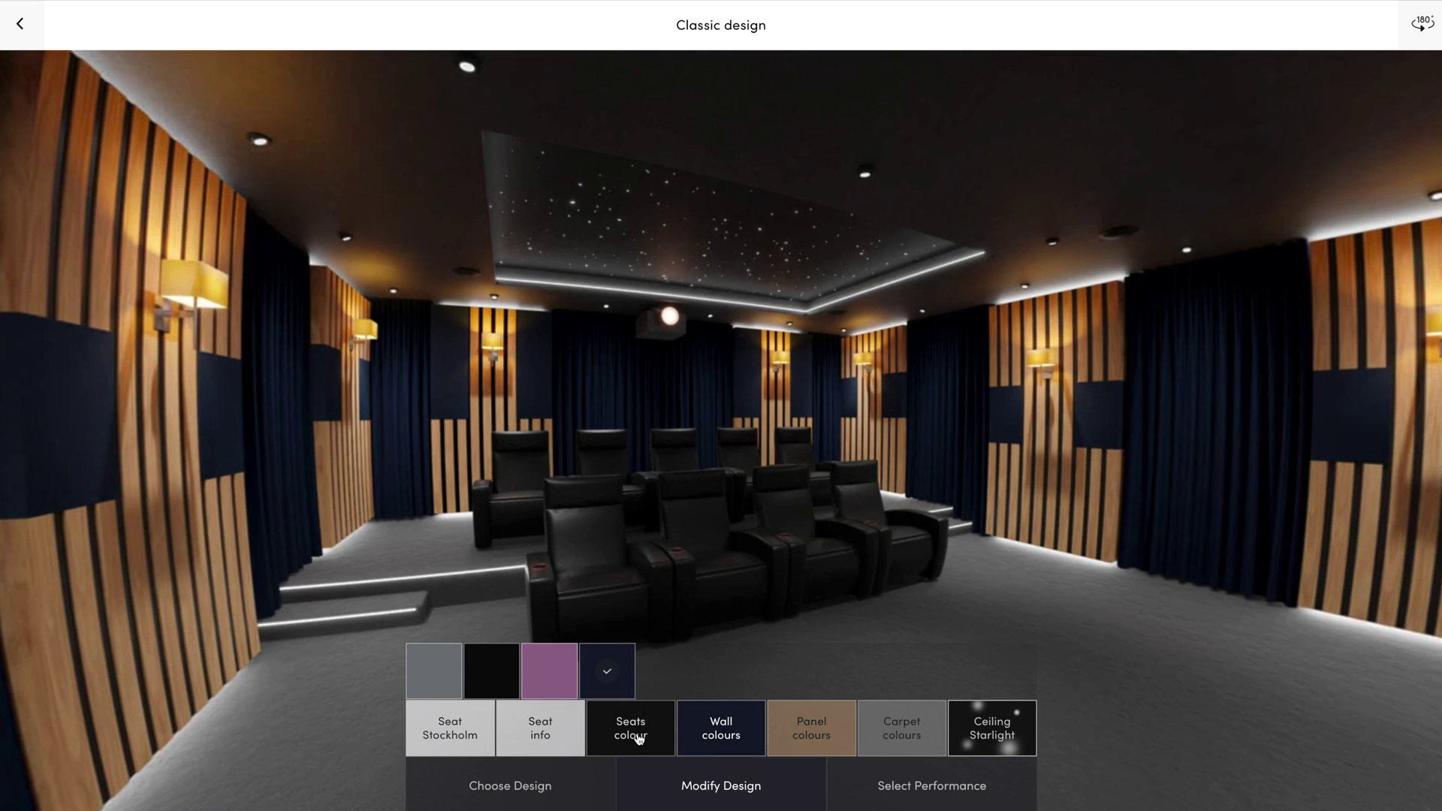
pyautogui.click(610, 691)
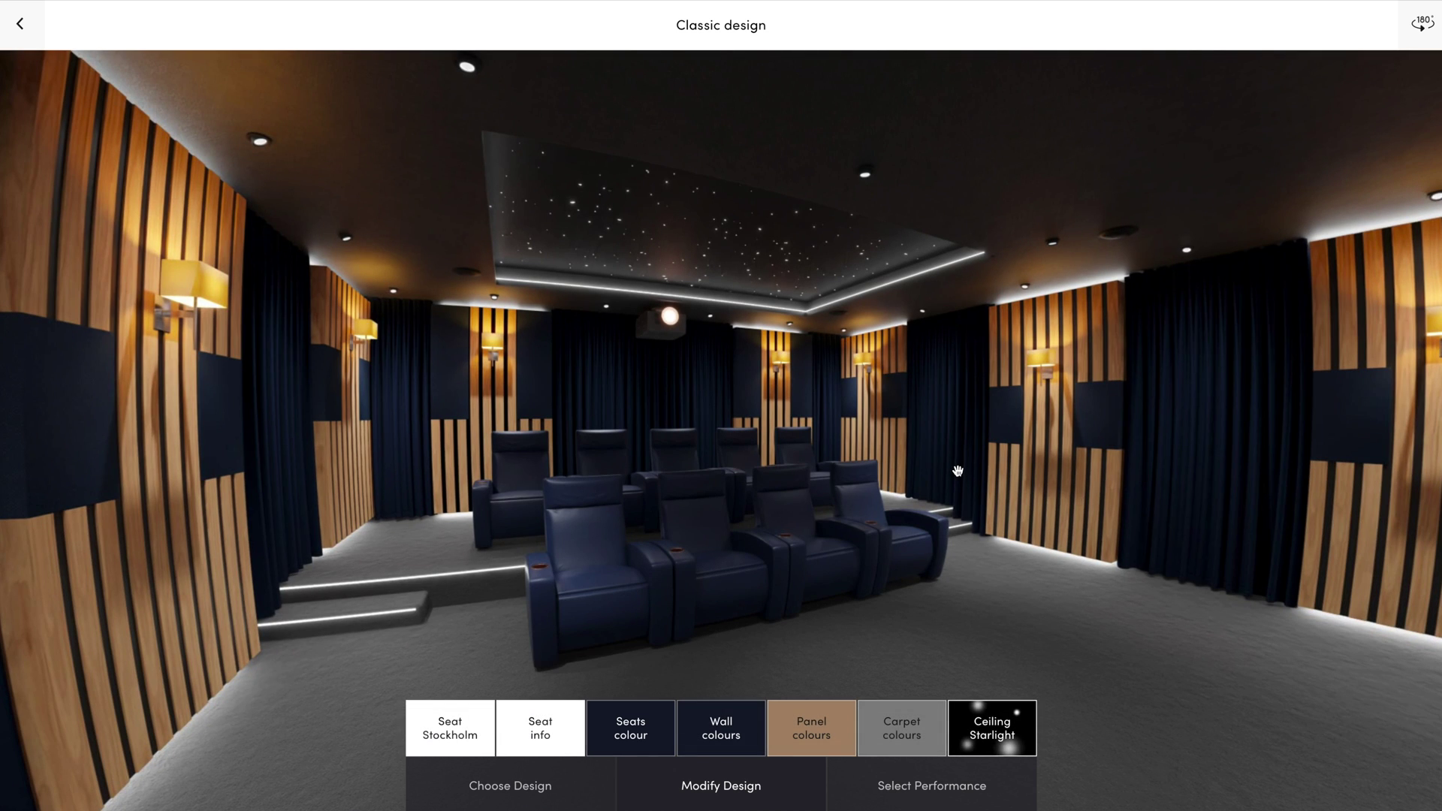
pyautogui.click(932, 786)
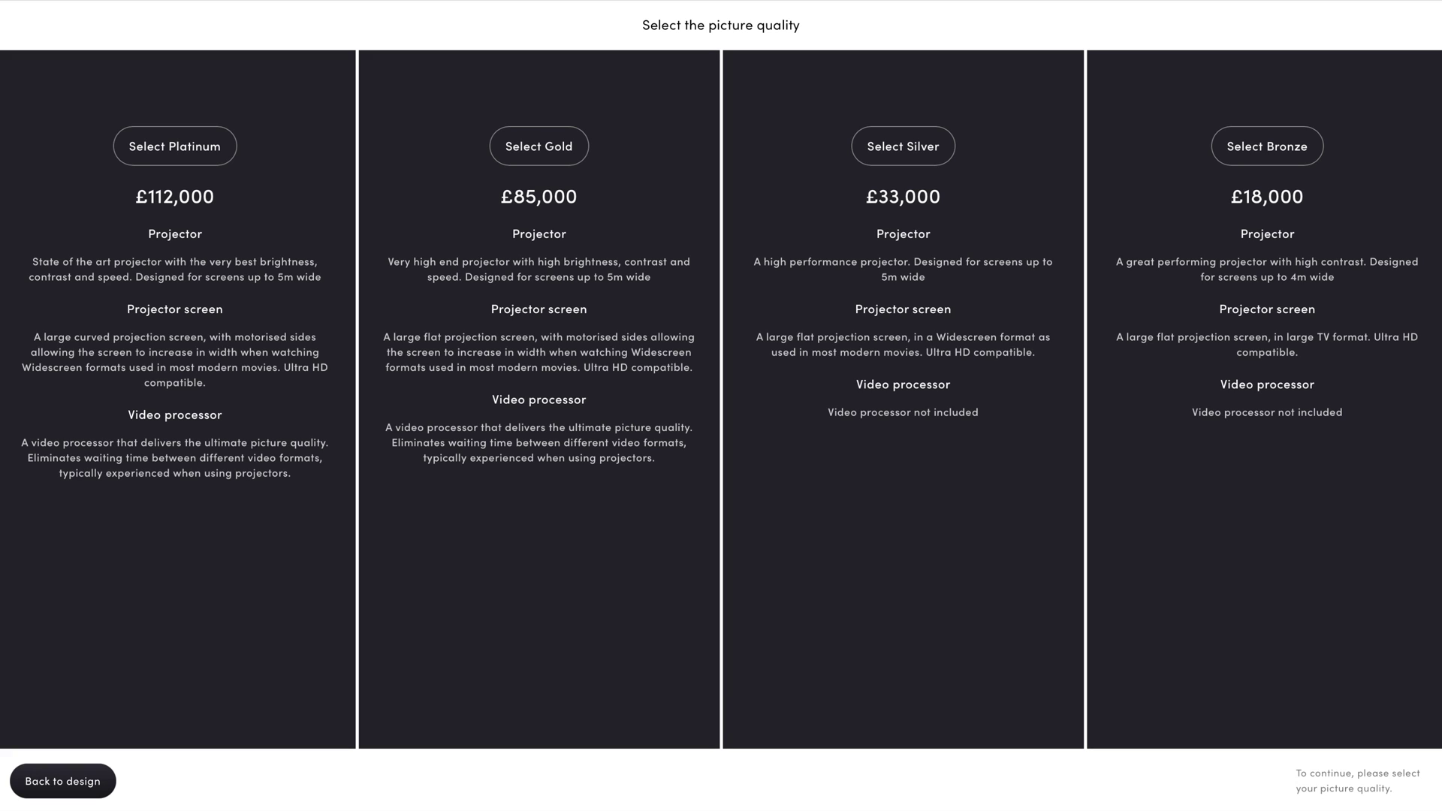
# Select the Gold picture package (£85,000) and the Silver sound package (£53,000)
pyautogui.click(643, 579)
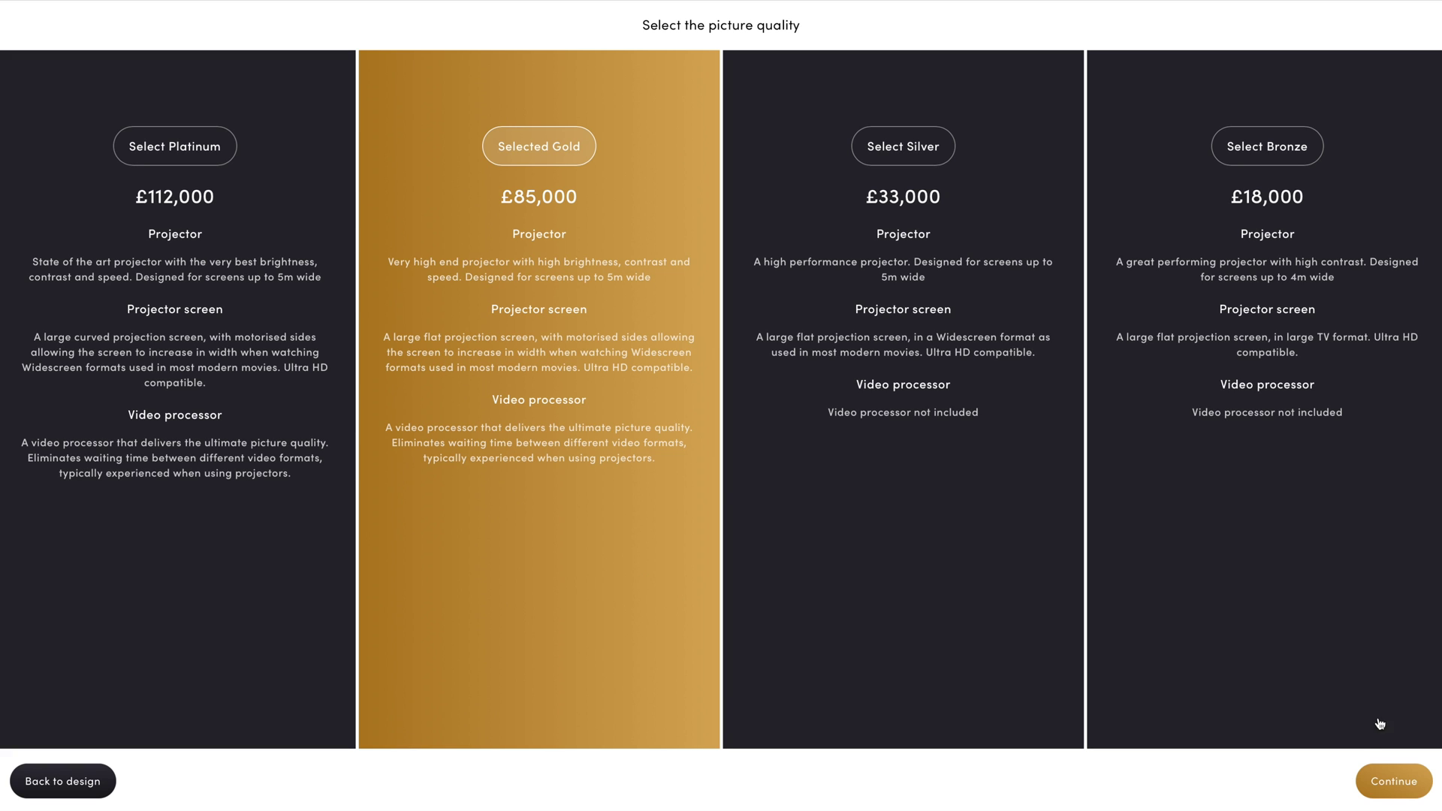
pyautogui.click(1392, 782)
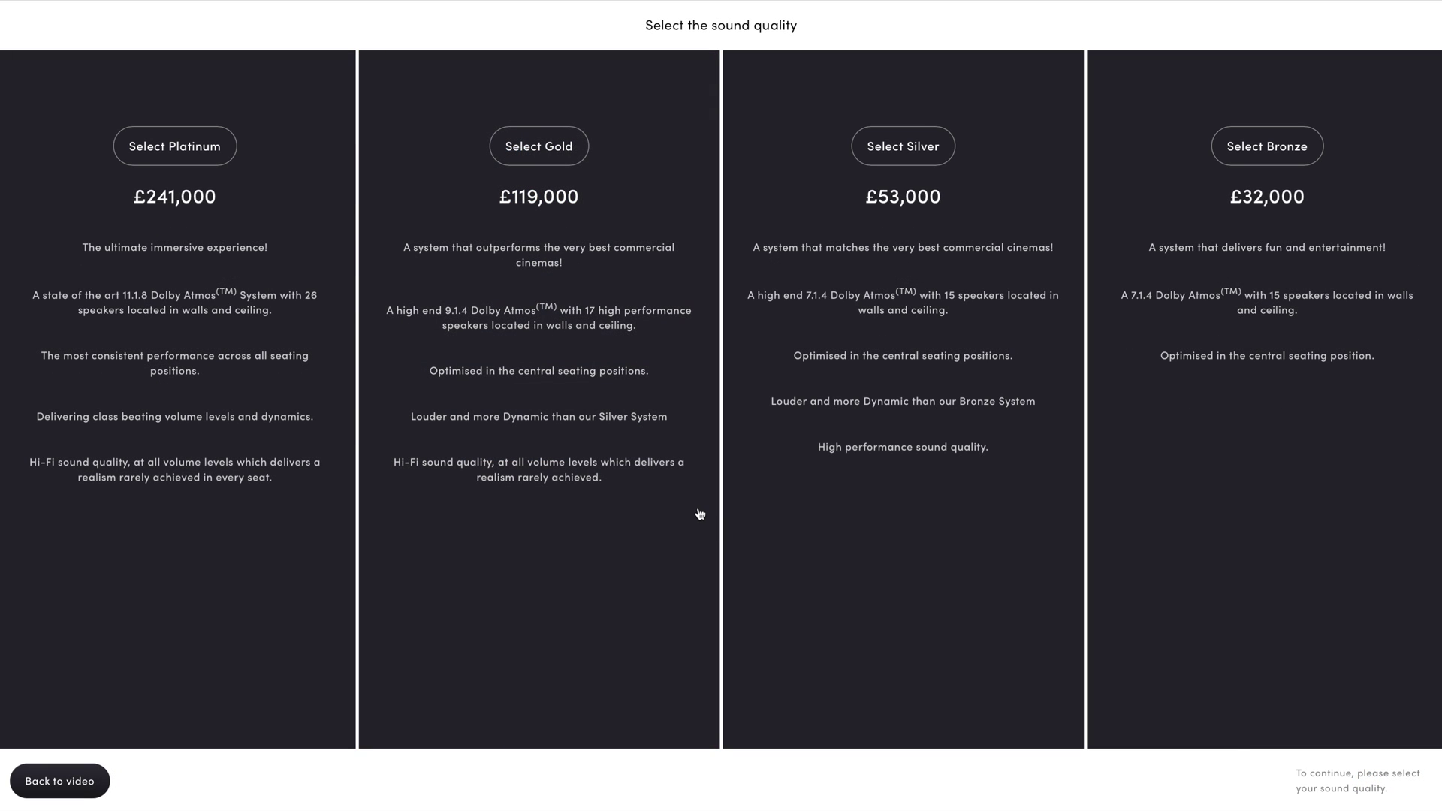
pyautogui.click(868, 427)
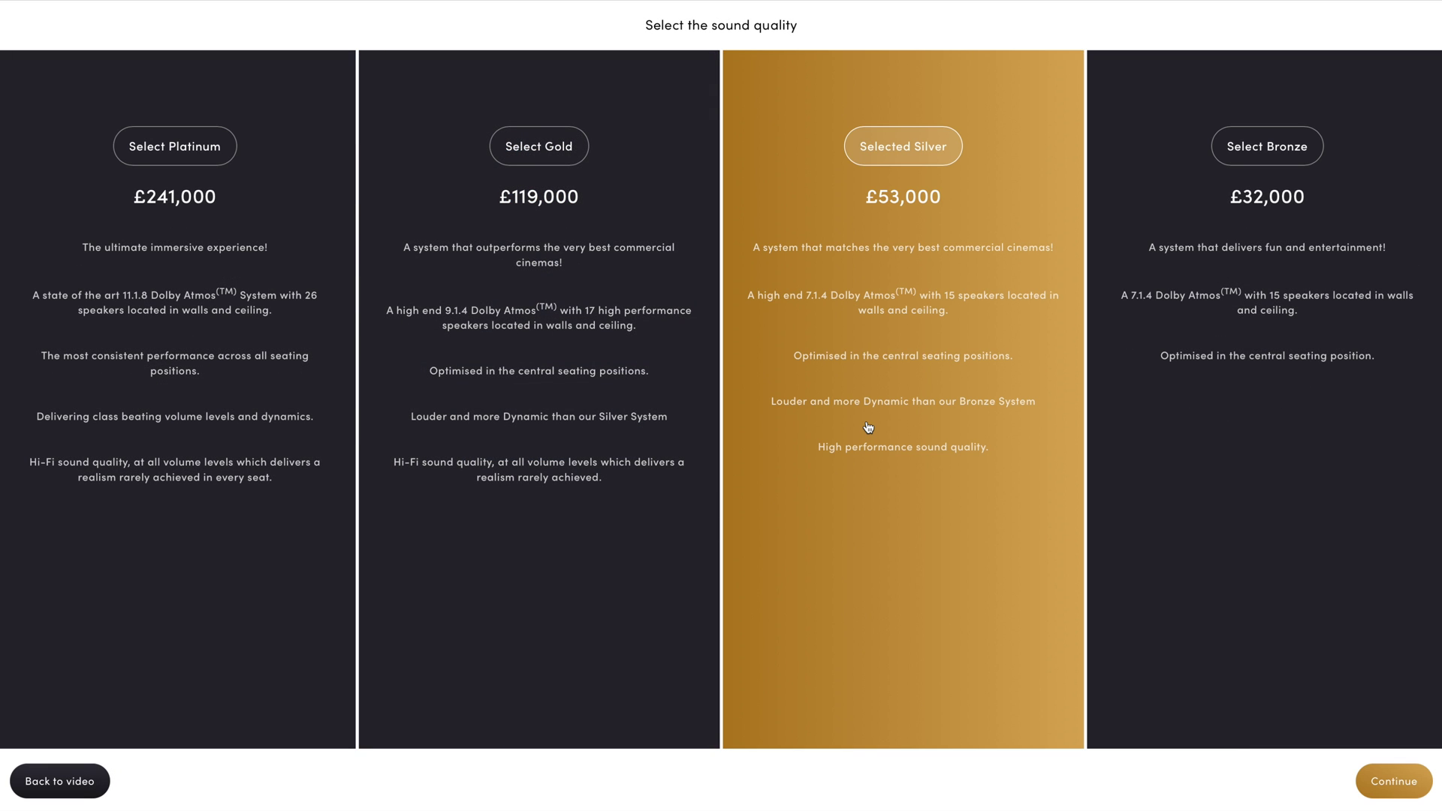
# Continue to the contact form and turn the room view from a central viewpoint
pyautogui.click(1369, 780)
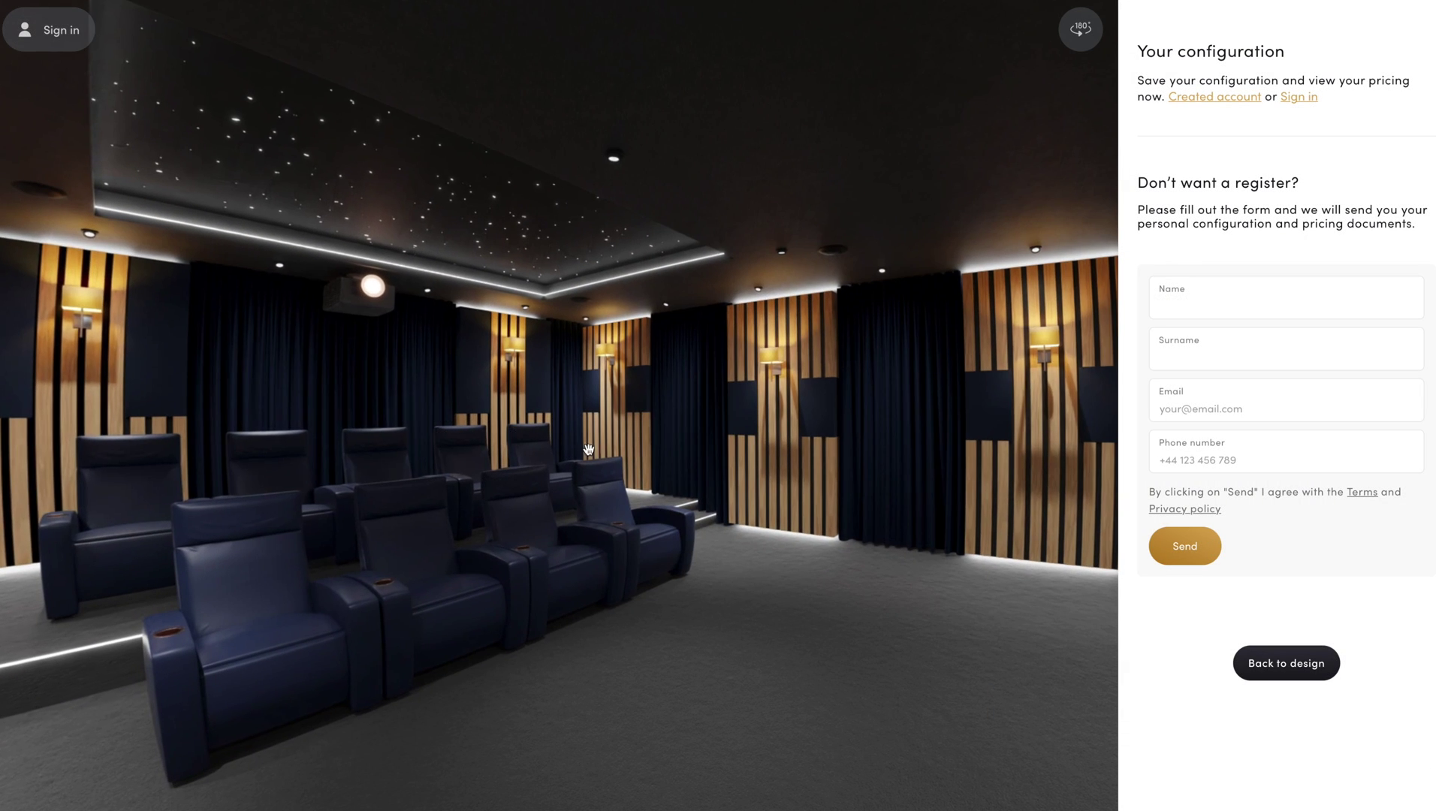
pyautogui.moveTo(763, 428); pyautogui.dragTo(743, 413)
pyautogui.click(214, 494)
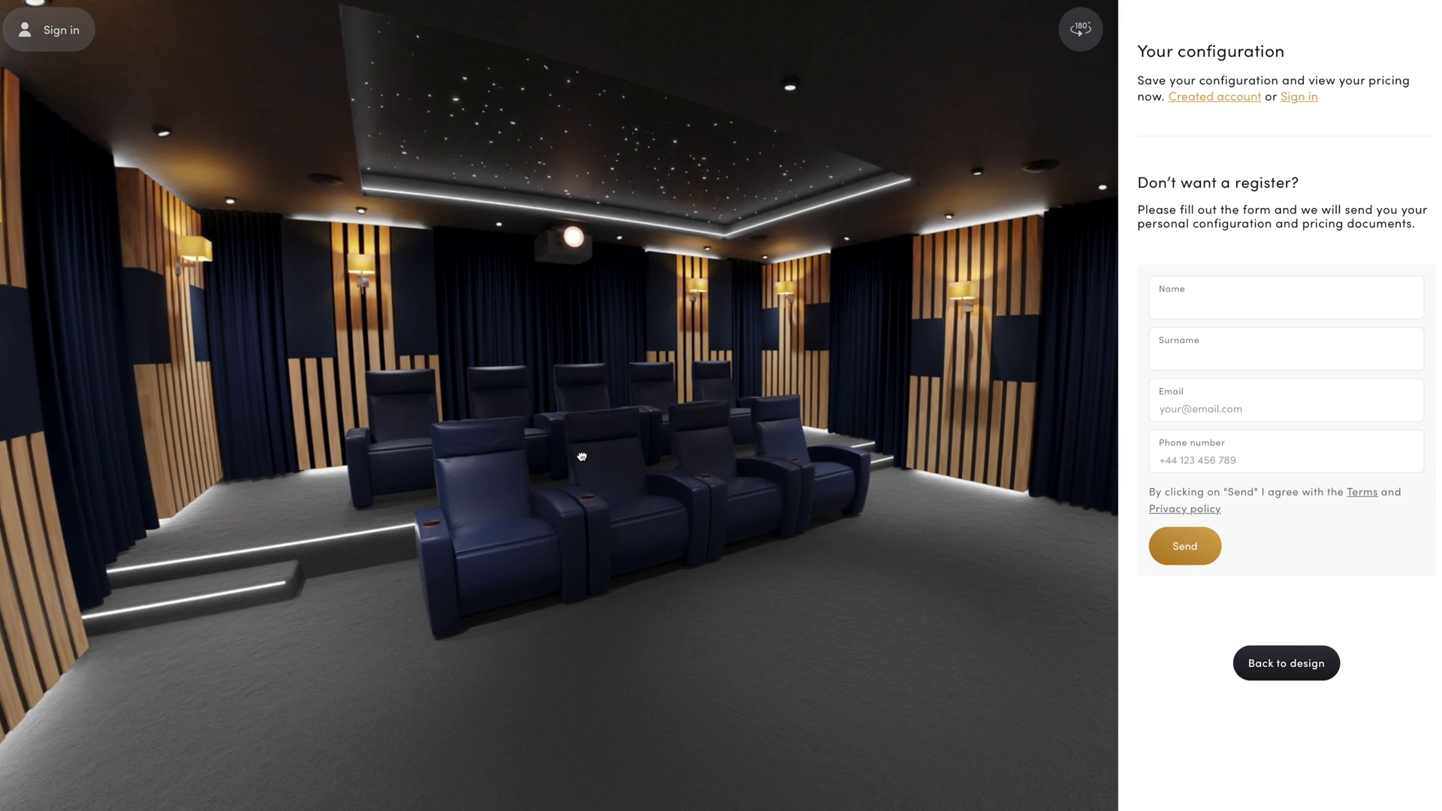
pyautogui.moveTo(507, 458); pyautogui.dragTo(274, 461)
# Enter the contact's name, surname, e-mail and phone number, and send the configuration
pyautogui.click(1189, 302)
pyautogui.write('Peter')
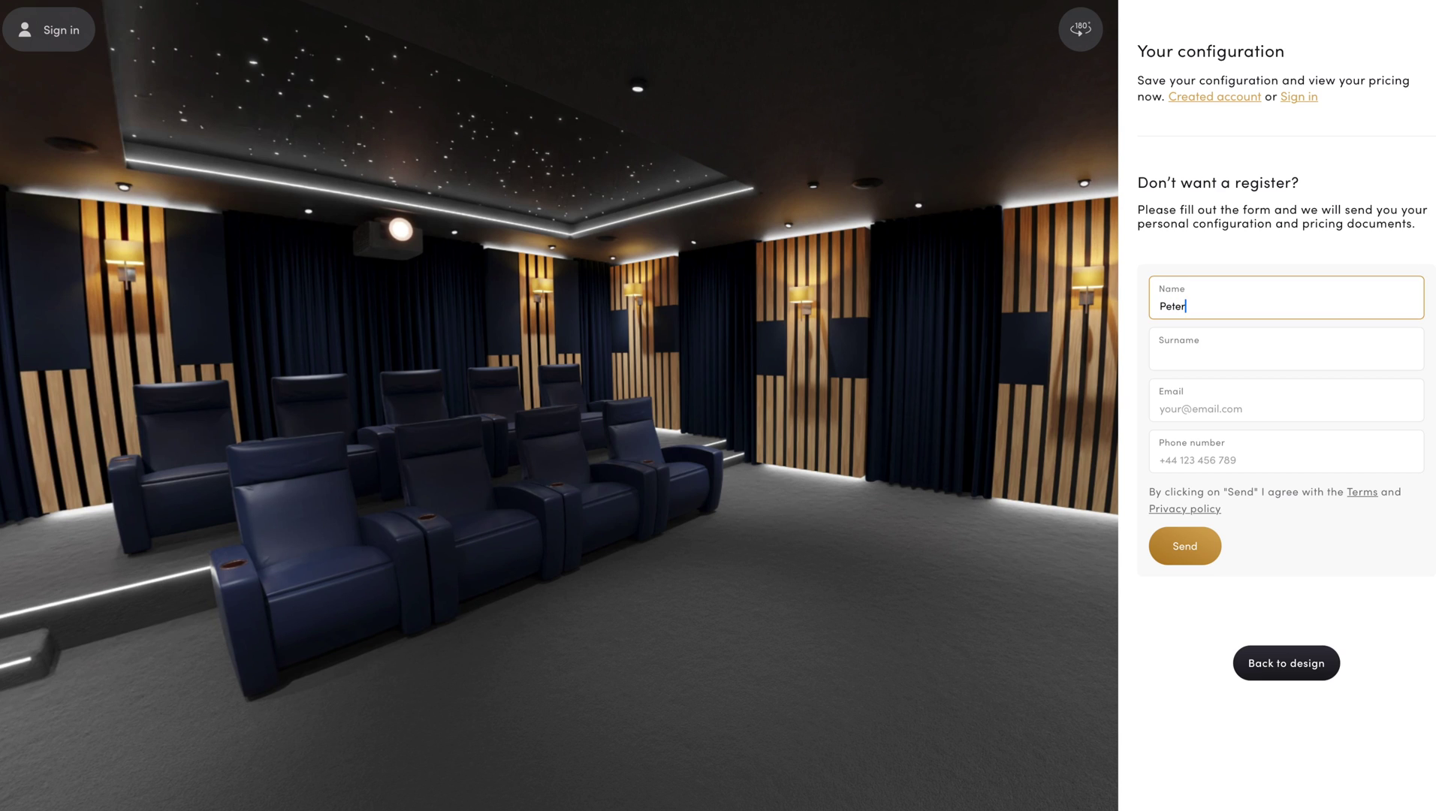
pyautogui.press('Tab')
pyautogui.write('Cinema')
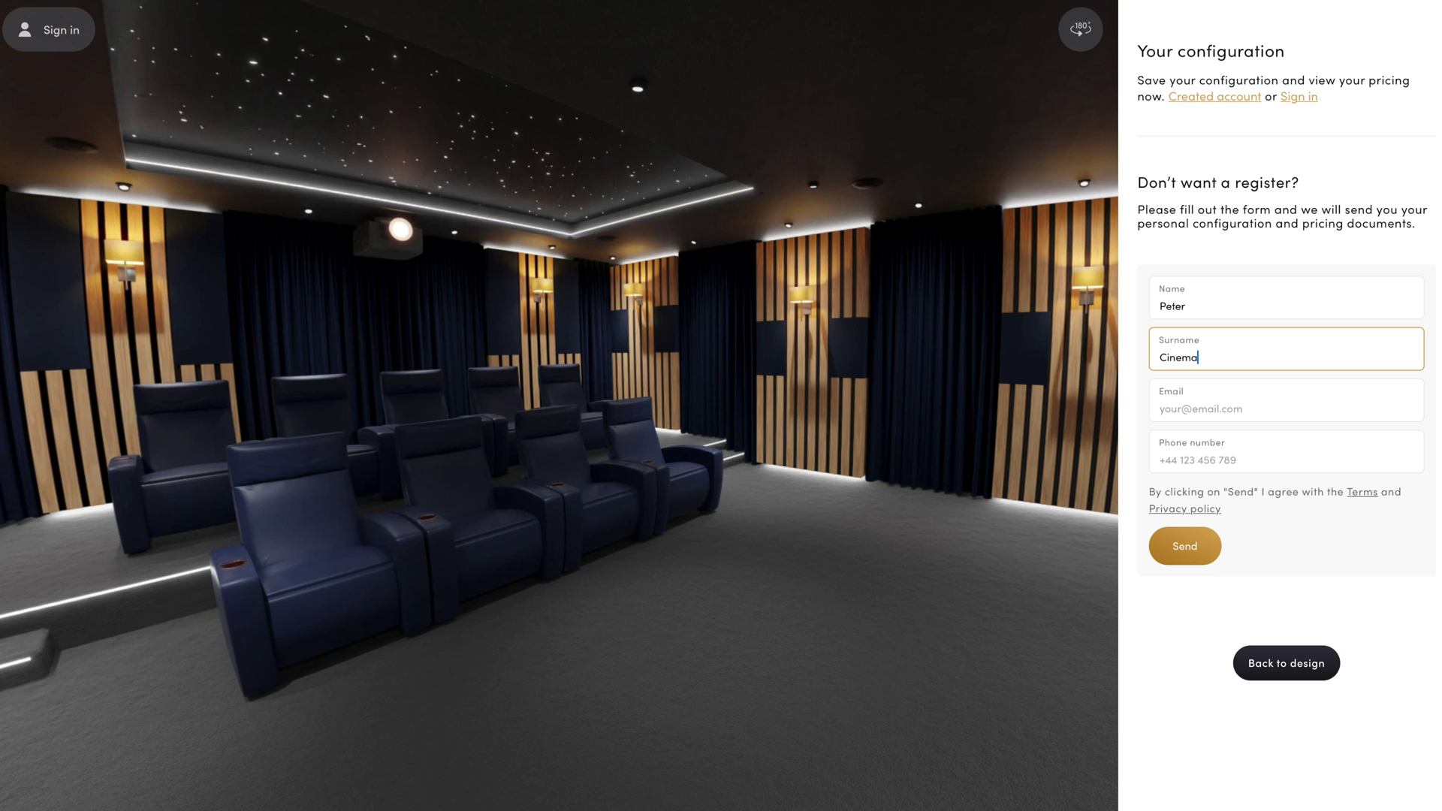
pyautogui.press('Tab')
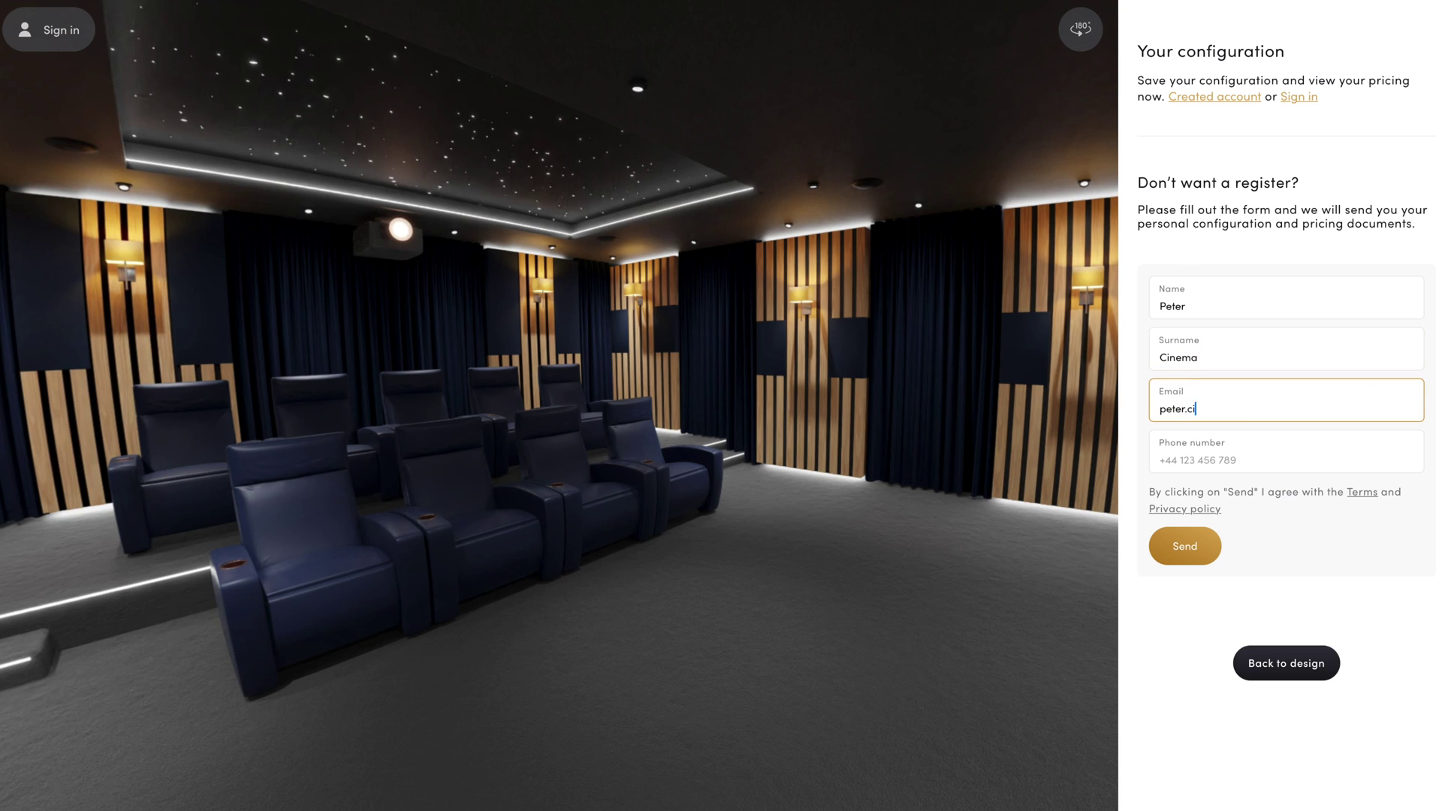
pyautogui.press('Tab')
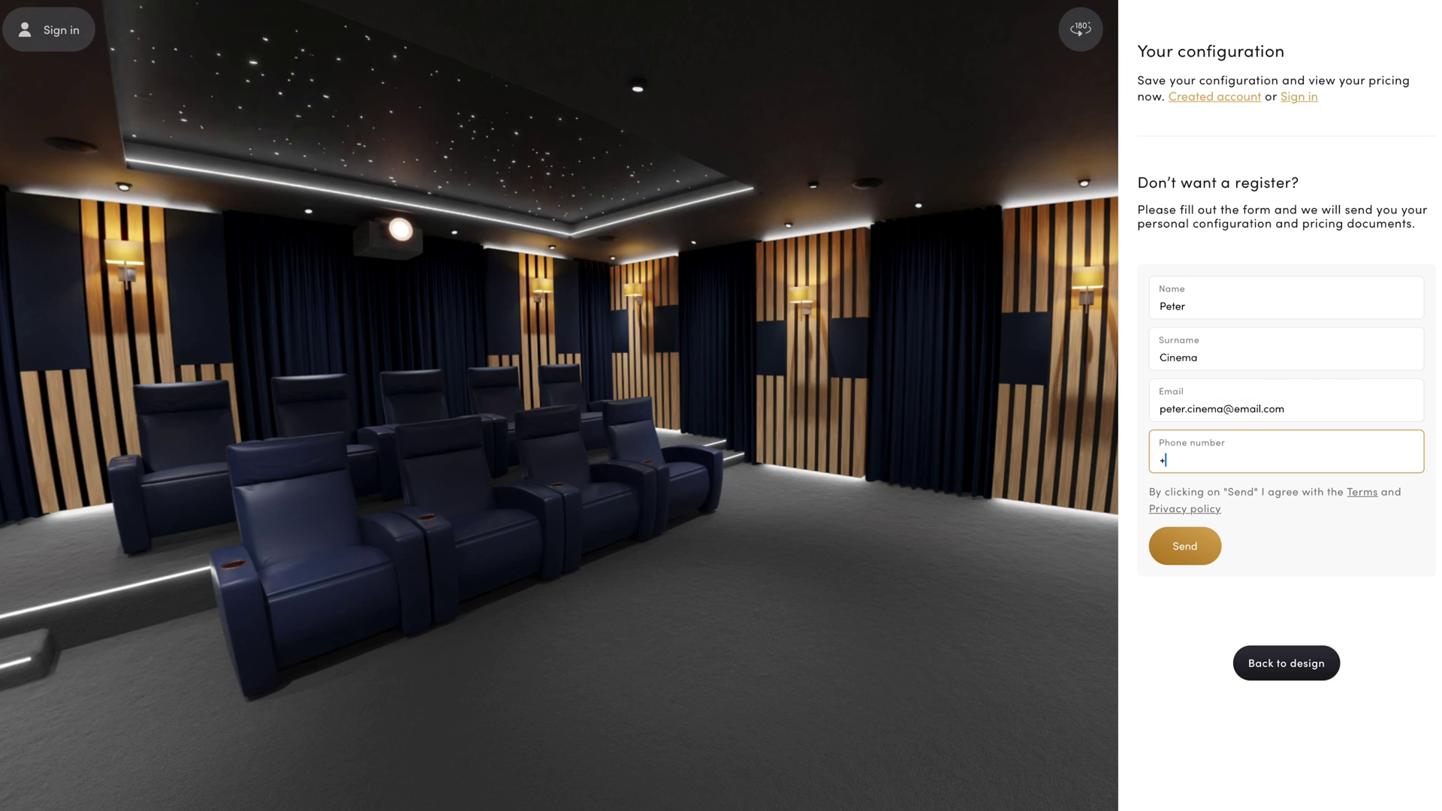
pyautogui.click(1191, 540)
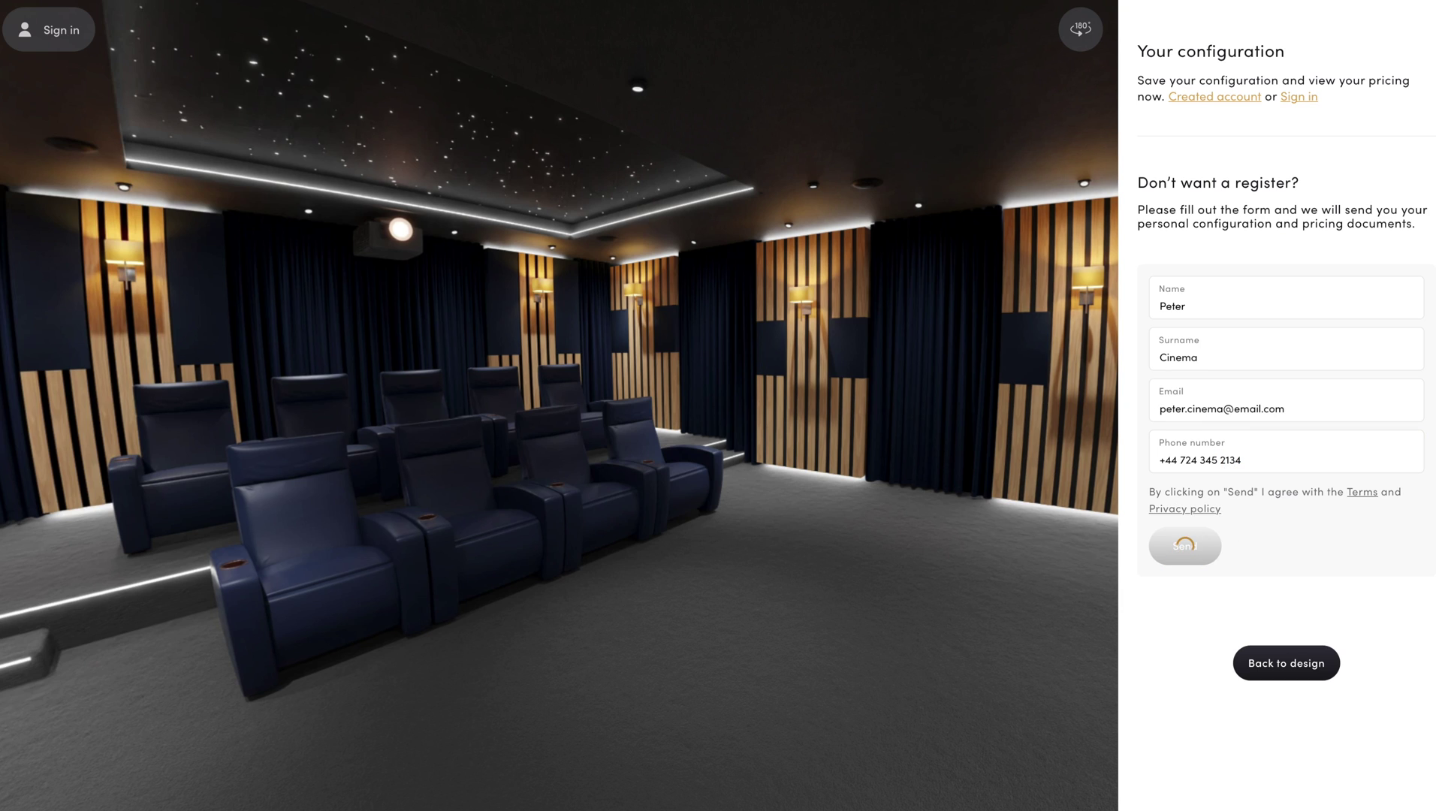